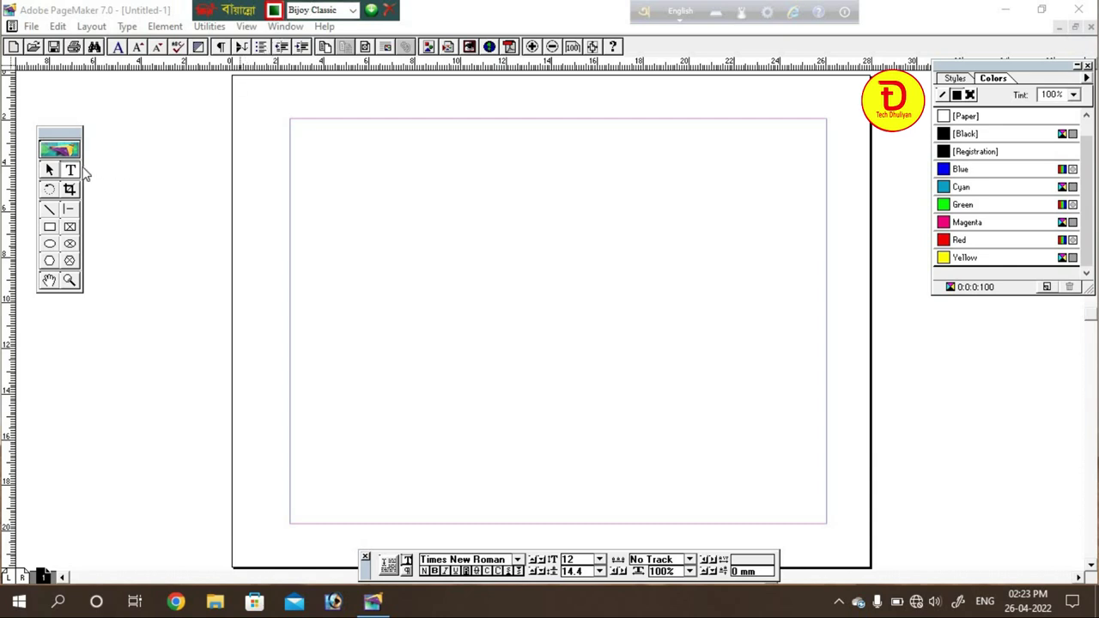
Step: Create a text block in the upper part of the page and set its font size to 30
click(72, 170)
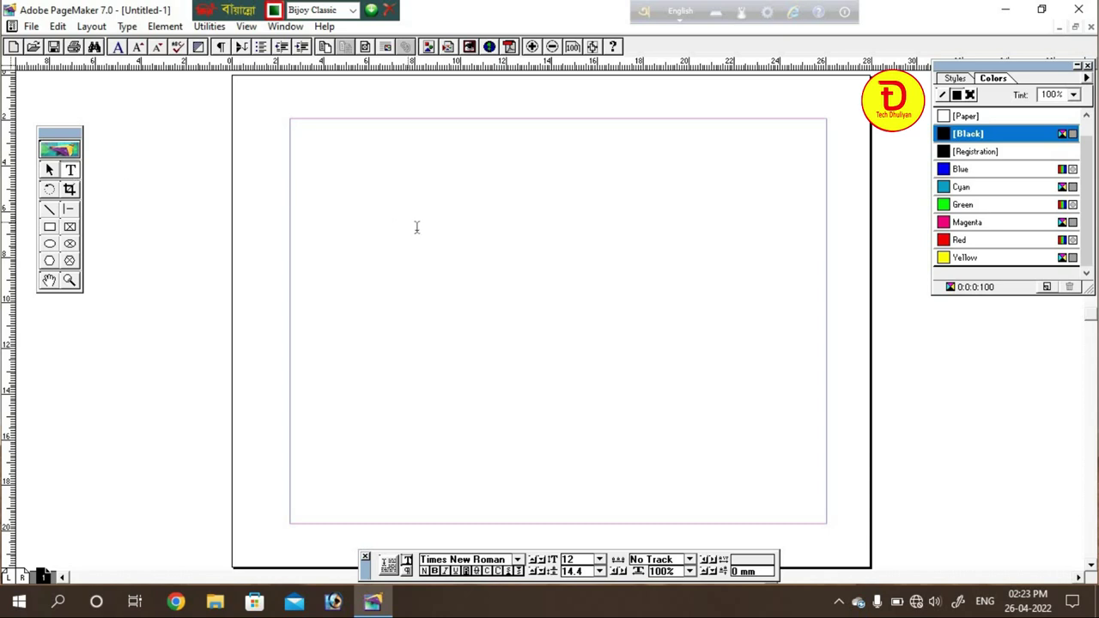
drag(373, 168, 678, 265)
click(599, 560)
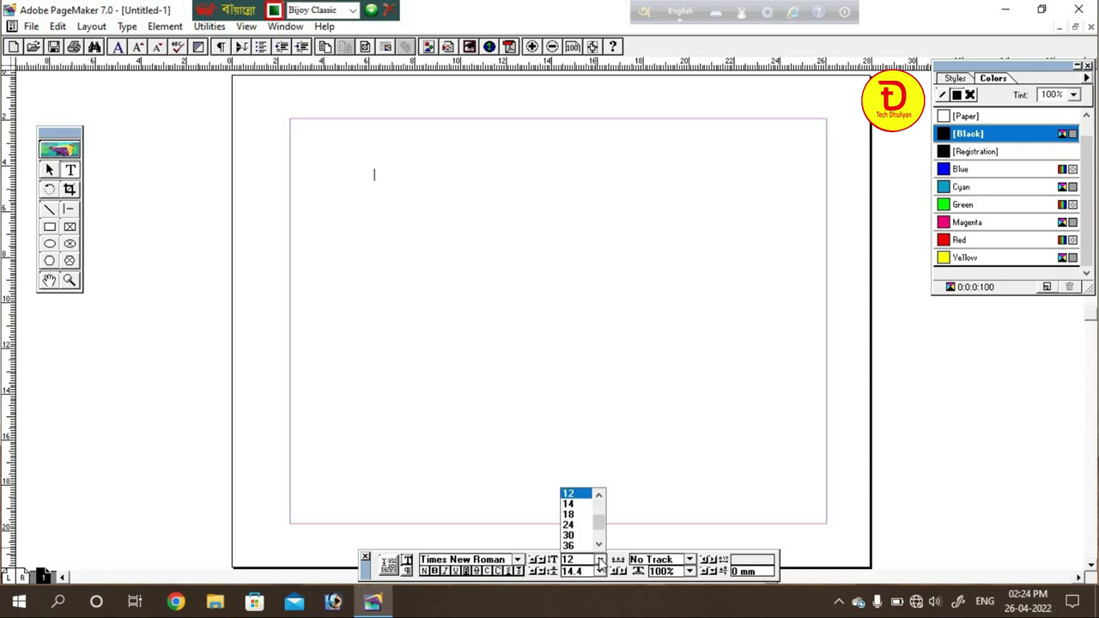
click(598, 496)
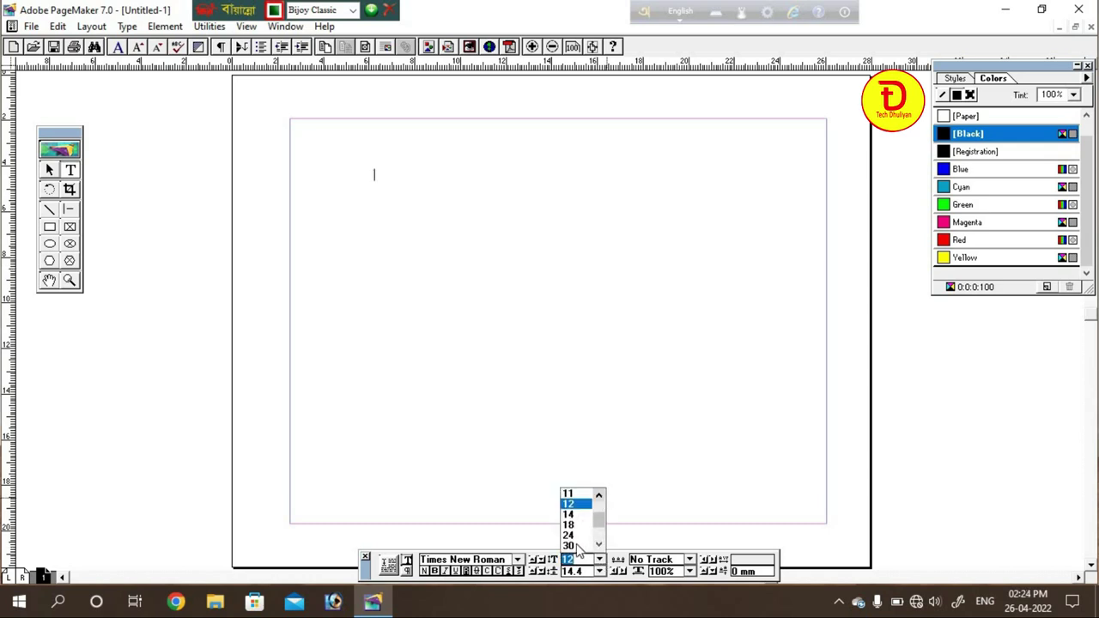
scroll(577, 550, down, 2)
click(568, 498)
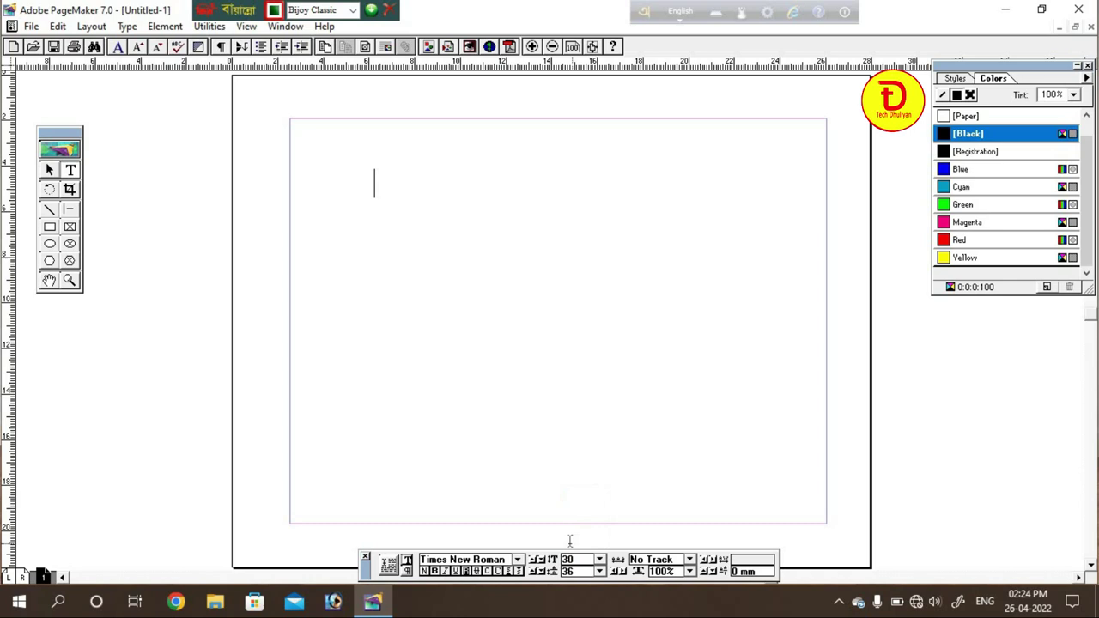
Step: Set the font of the new text block to Prosenjit Vidyasagar
click(518, 559)
scroll(502, 521, down, 1)
scroll(502, 522, down, 6)
drag(518, 536, 519, 531)
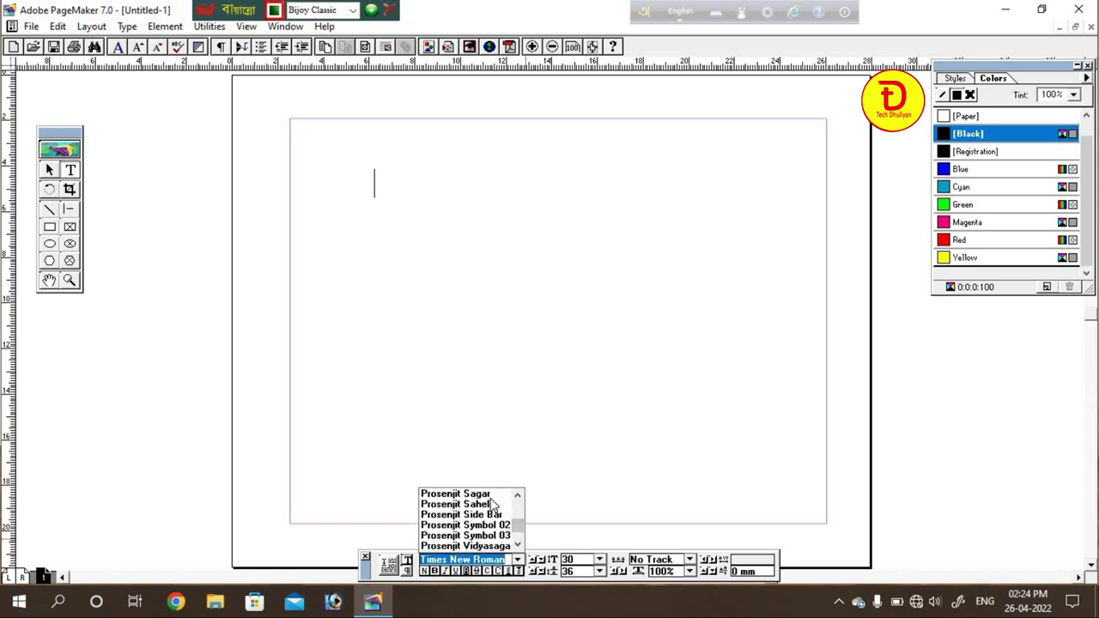
scroll(486, 518, down, 1)
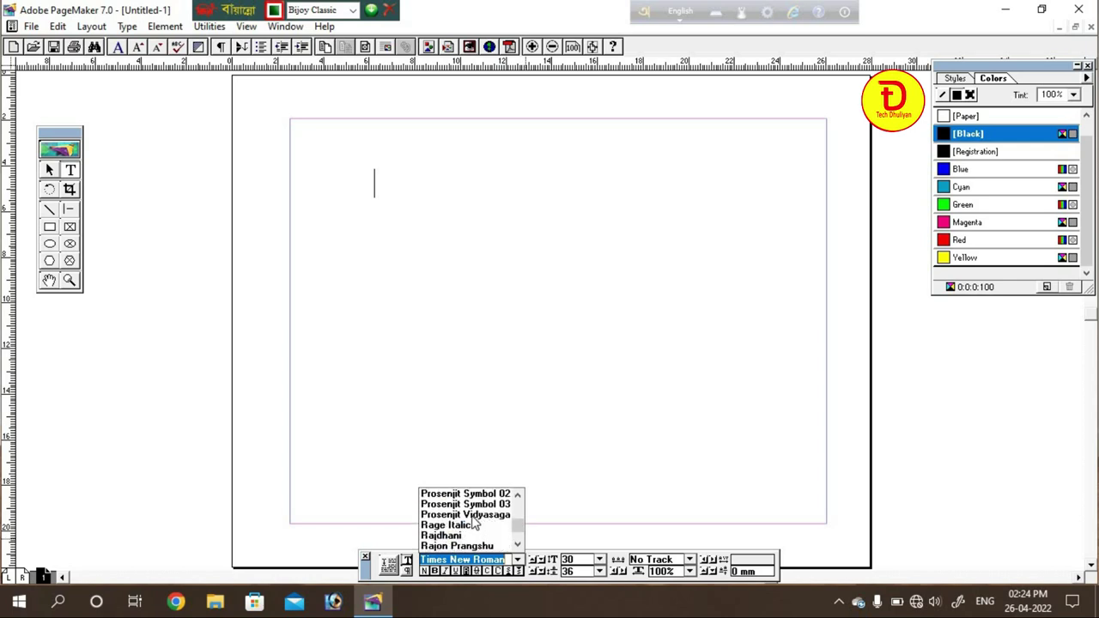
click(471, 515)
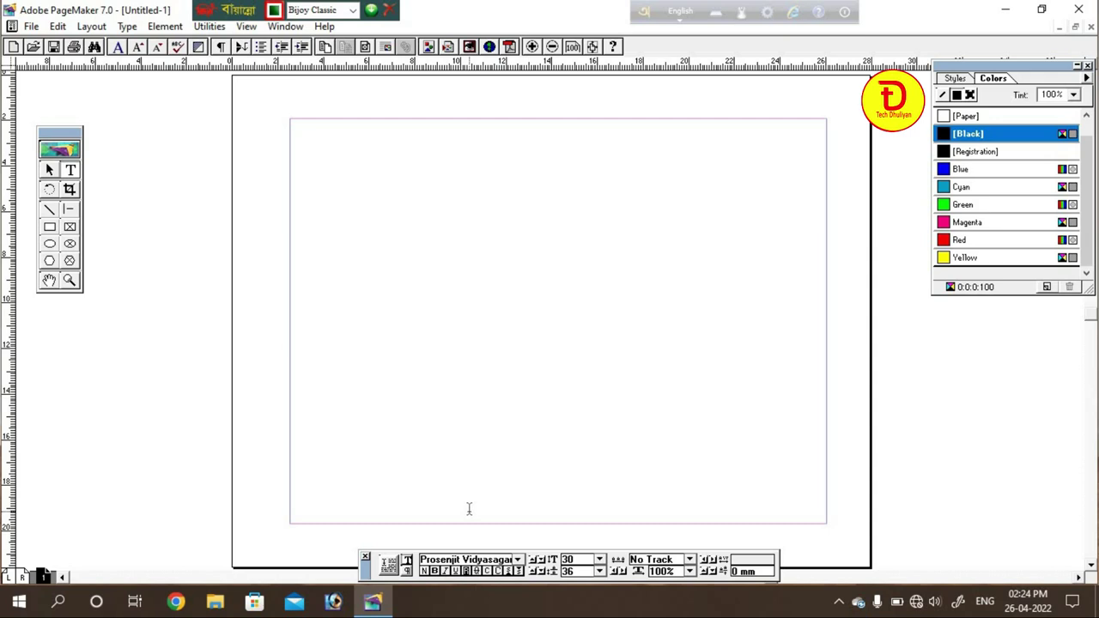
Step: Enter the Bengali line "আমরা এখন শিখছি পেজমেকার" in the text block
text(আম)
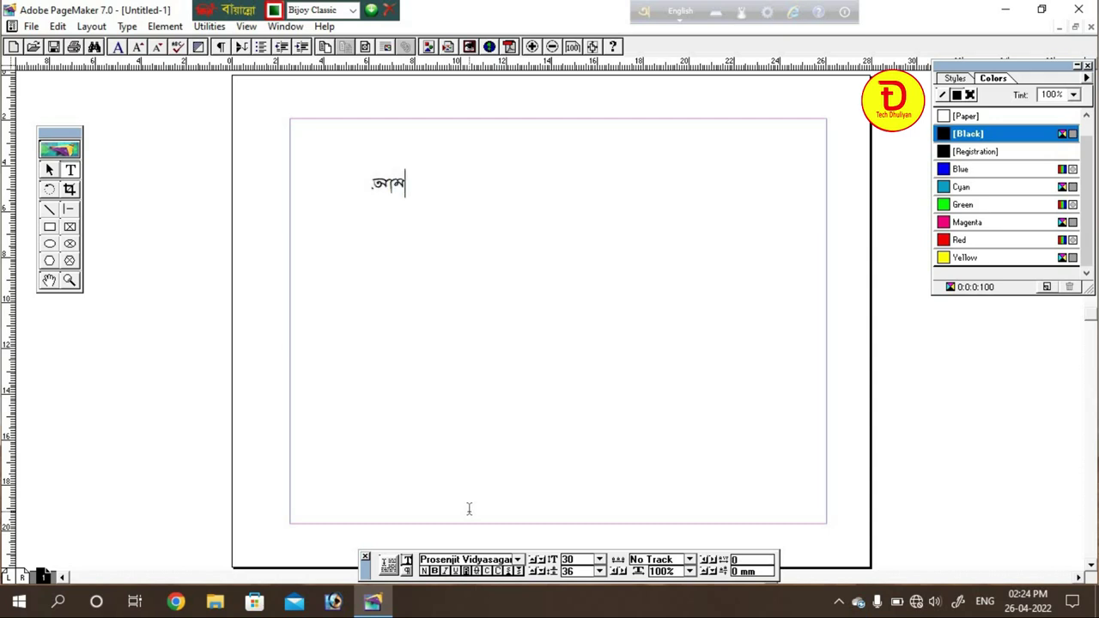
text(রা প্রথ)
key(BackSpace)
text(থ)
text(ন )
text(শি)
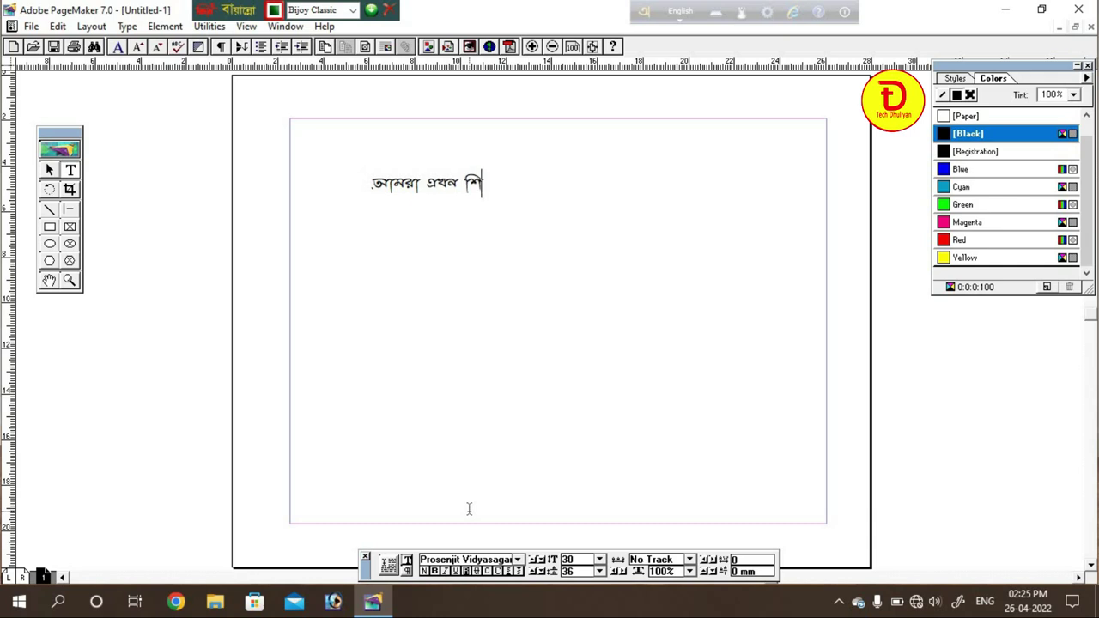
text(খ)
text(া)
text(ছ)
text(পে)
text(জ)
text(মেকার)
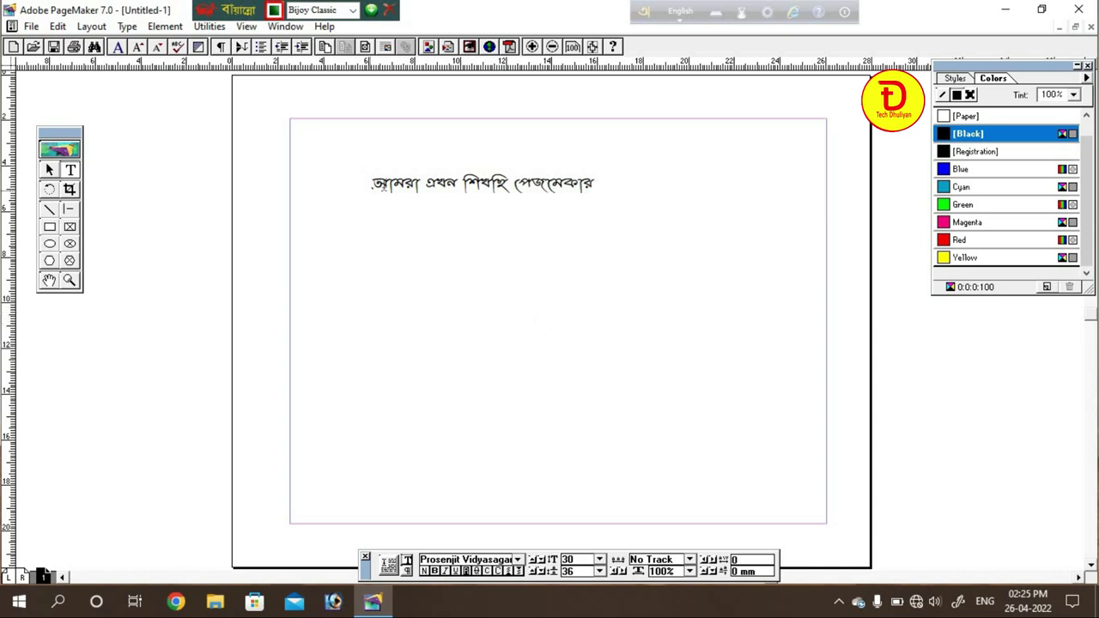
Step: Set the font size of the whole Bengali line to 48
drag(374, 181, 636, 184)
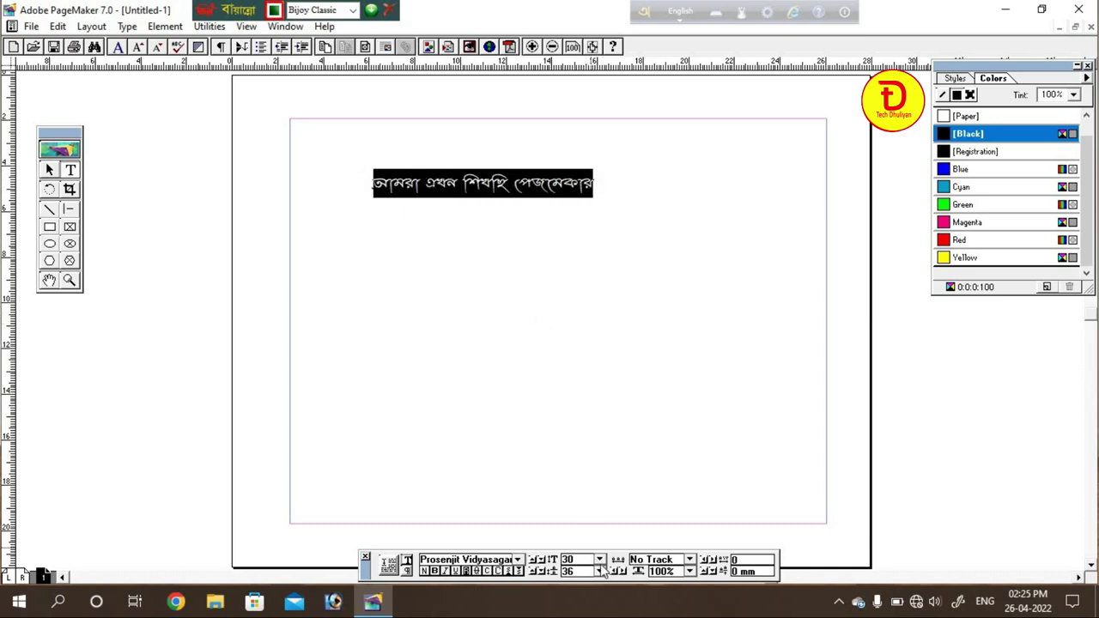
click(599, 560)
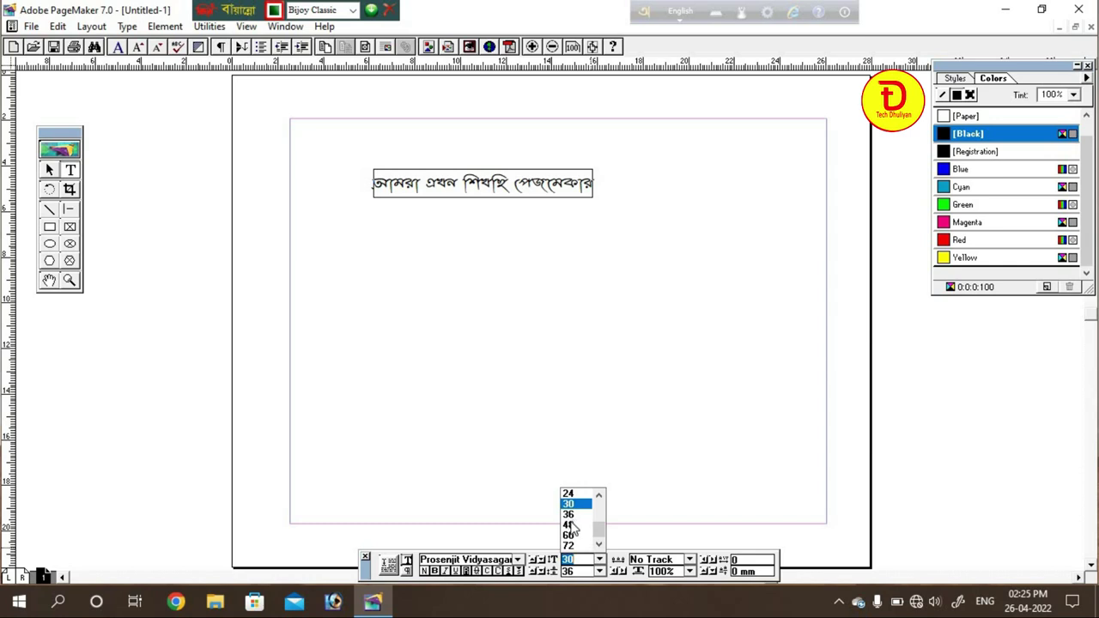
click(568, 524)
click(459, 192)
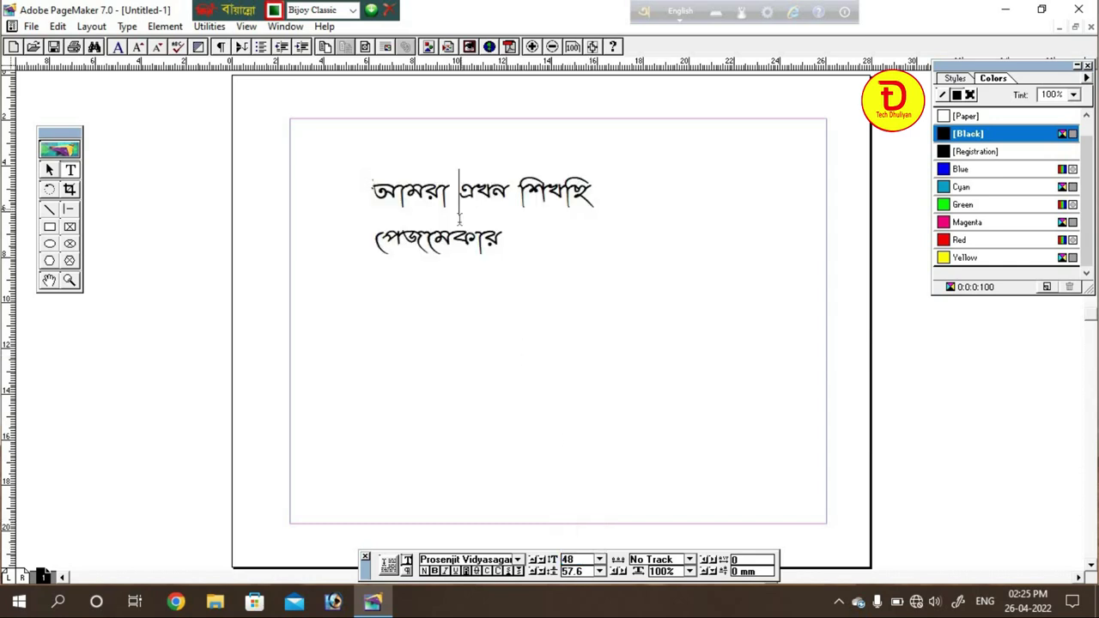
Step: Widen the Bengali text block to about 170 mm and move it close to the page's upper-left margin corner
click(49, 170)
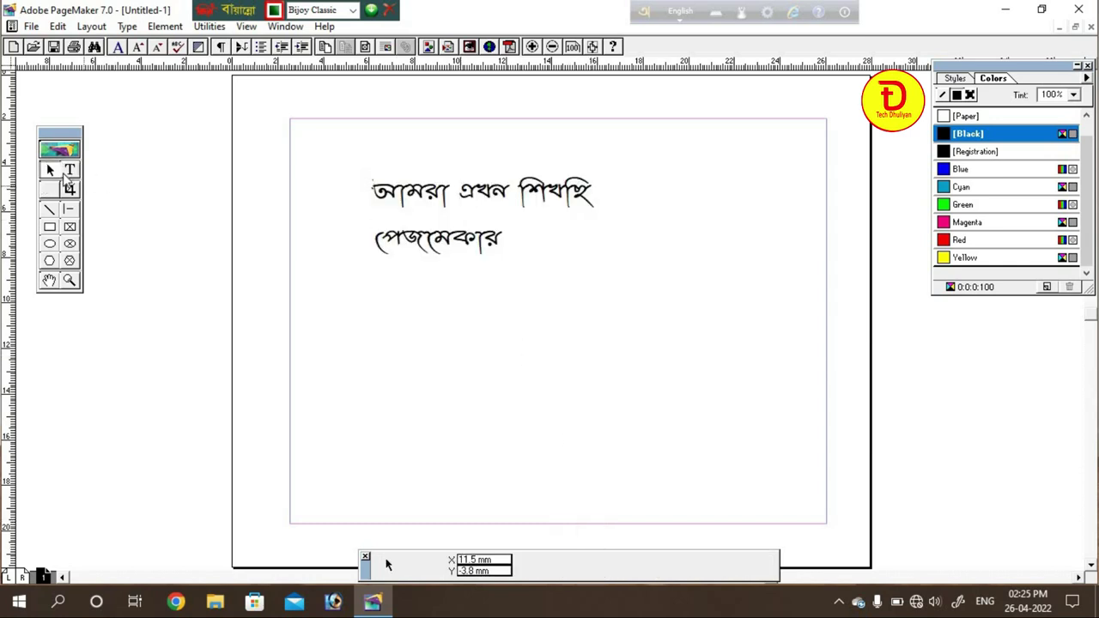
click(386, 196)
drag(680, 263, 759, 263)
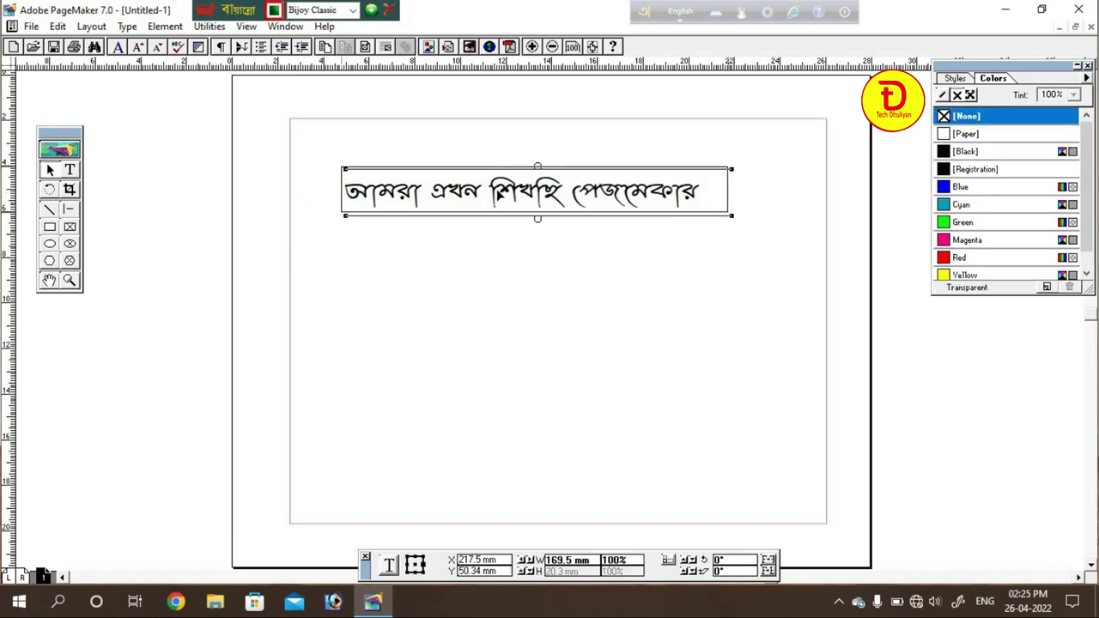
drag(496, 188, 470, 173)
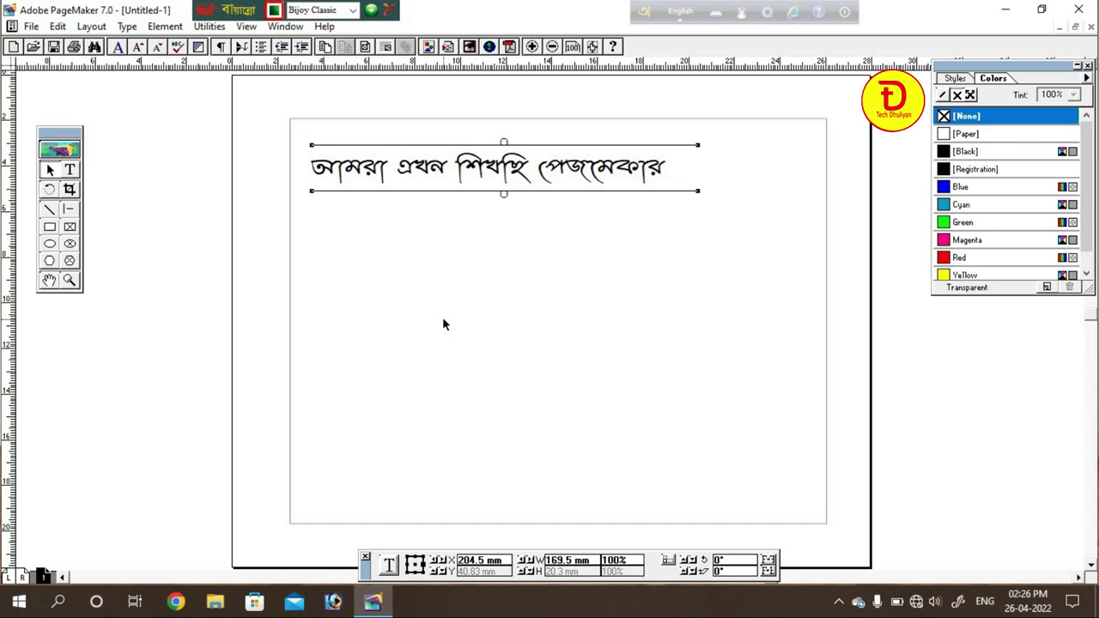
Step: Switch the Bijoy keyboard to English, create a second text block below the Bengali line, and set its font size to 48
key(ctrl+alt+b)
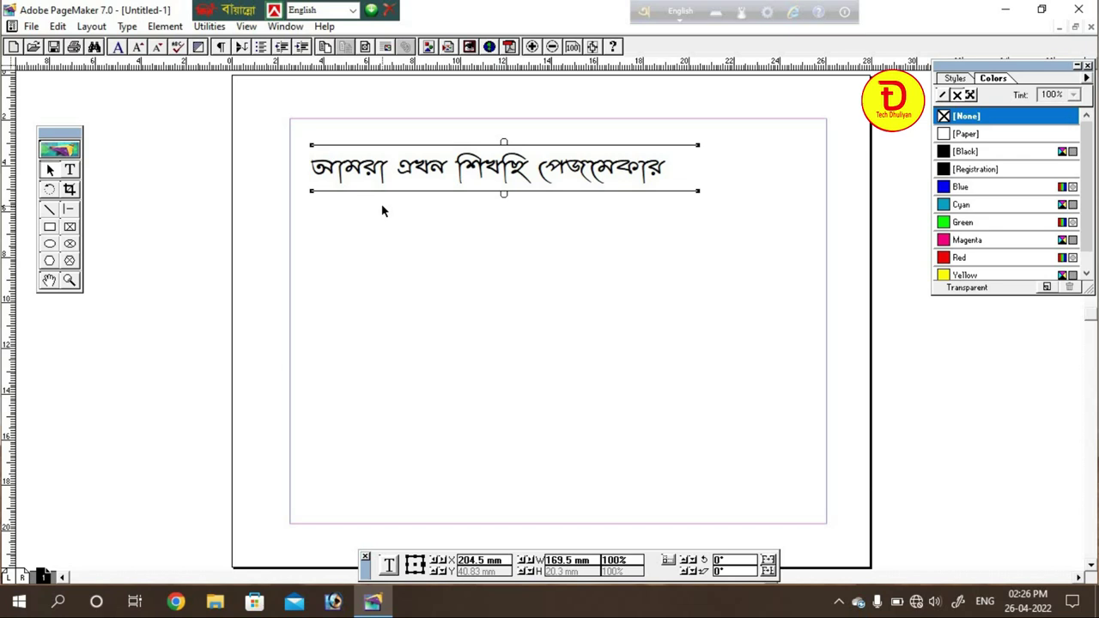
click(71, 171)
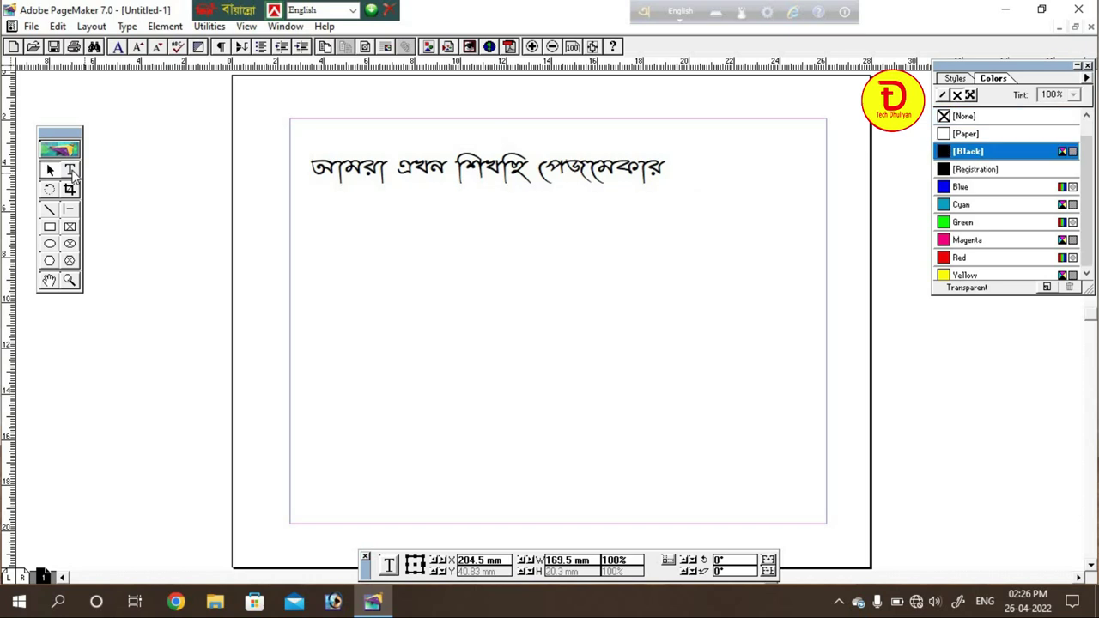
drag(326, 247, 781, 352)
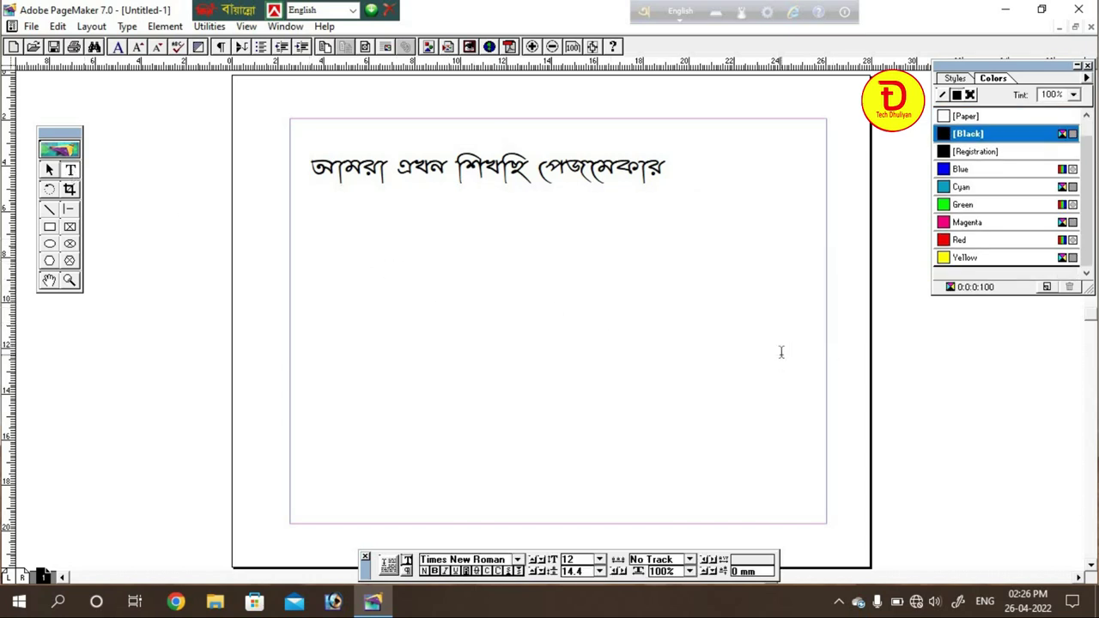
click(599, 562)
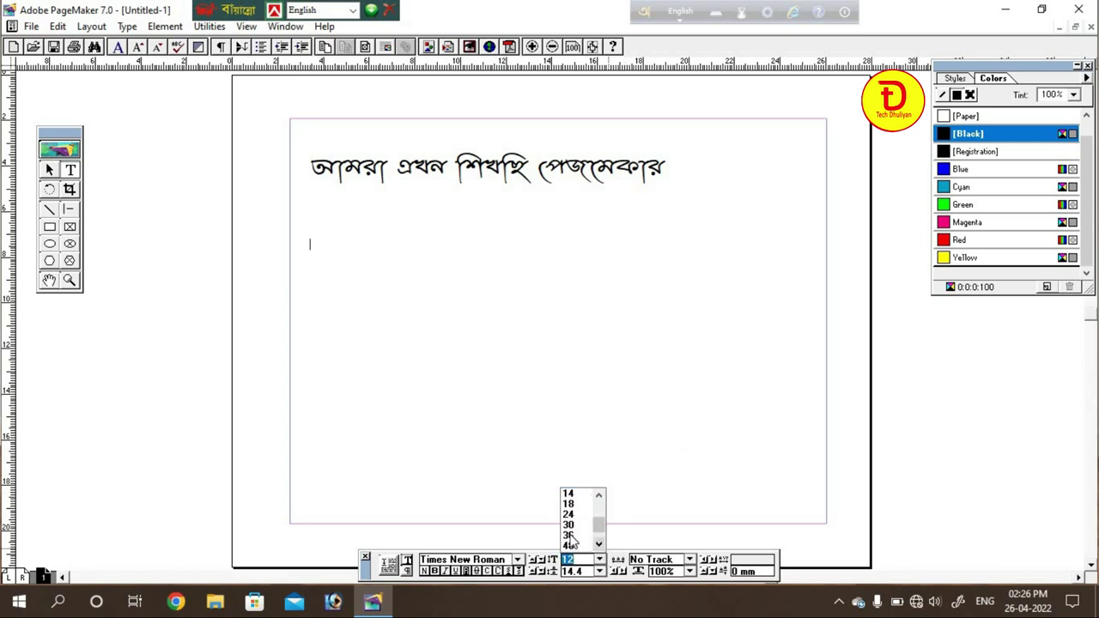
click(568, 536)
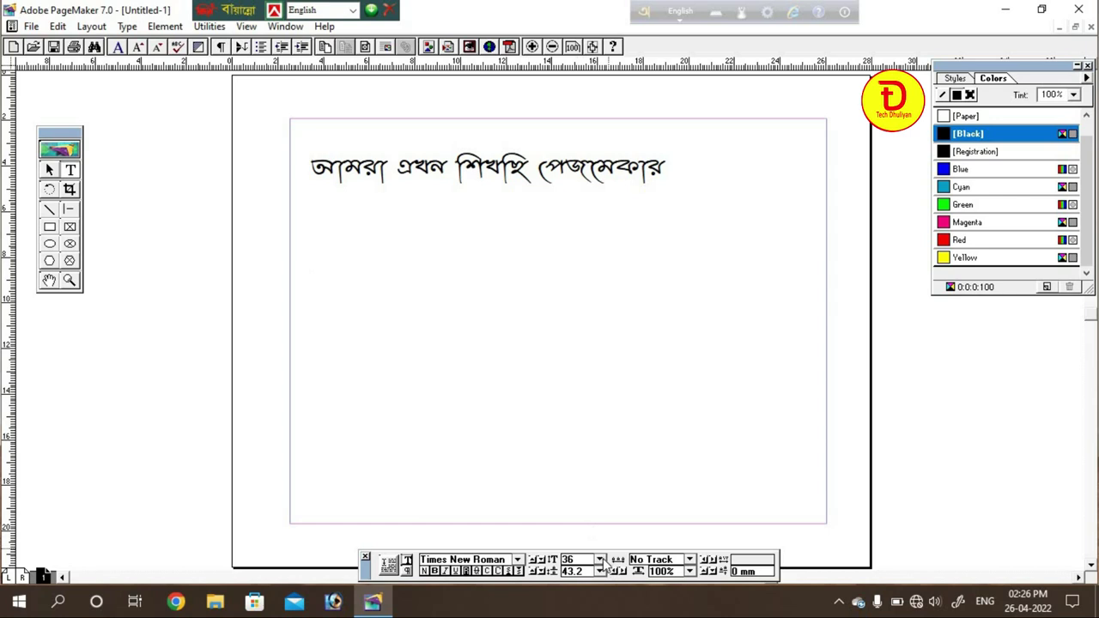
click(599, 559)
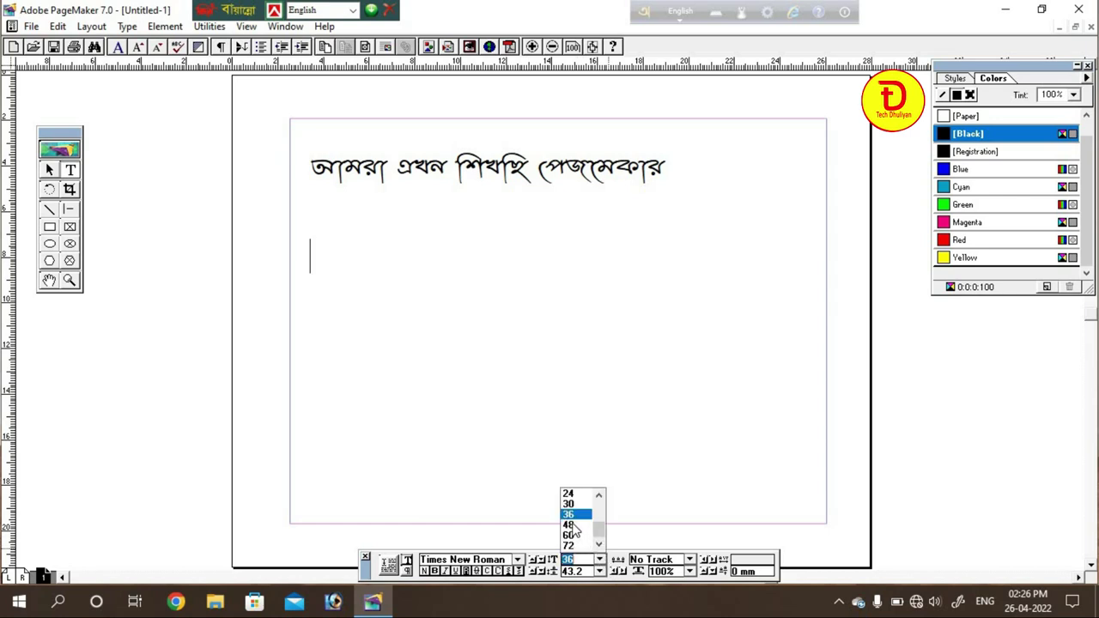
click(570, 525)
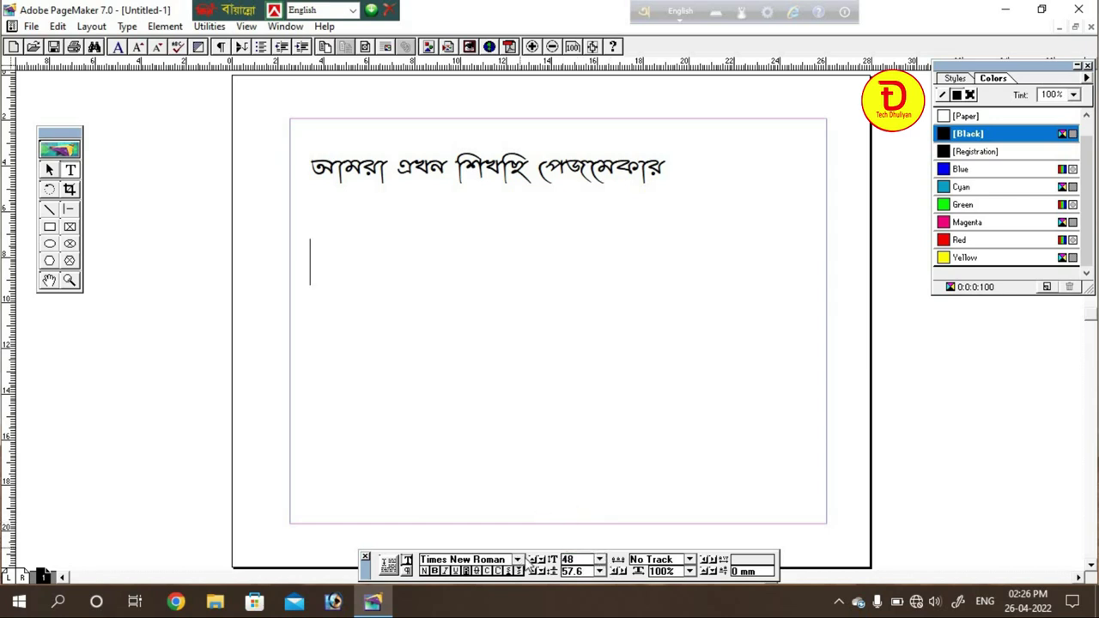
Step: Set the font of the second text block to Prosenjit Vidyasagar
click(519, 559)
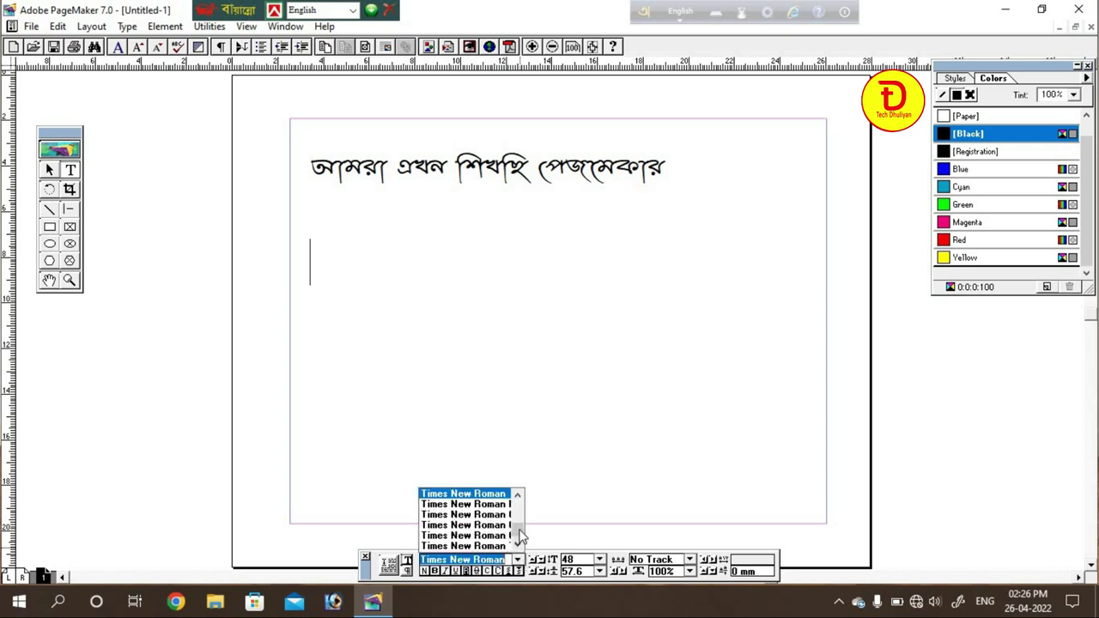
scroll(512, 528, down, 2)
scroll(512, 528, up, 4)
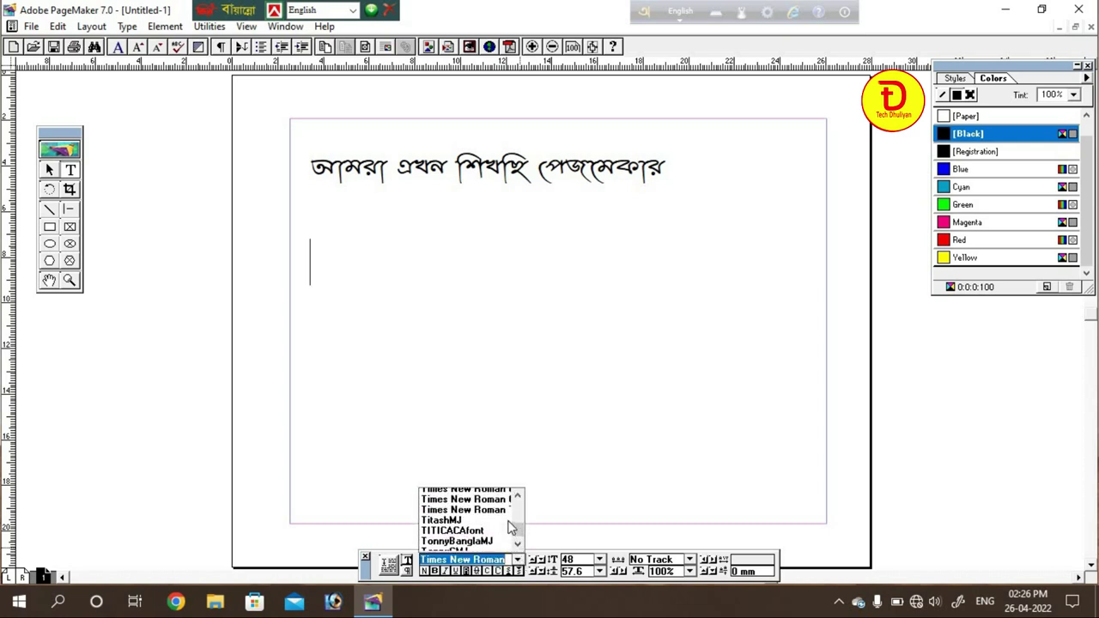
scroll(512, 528, up, 10)
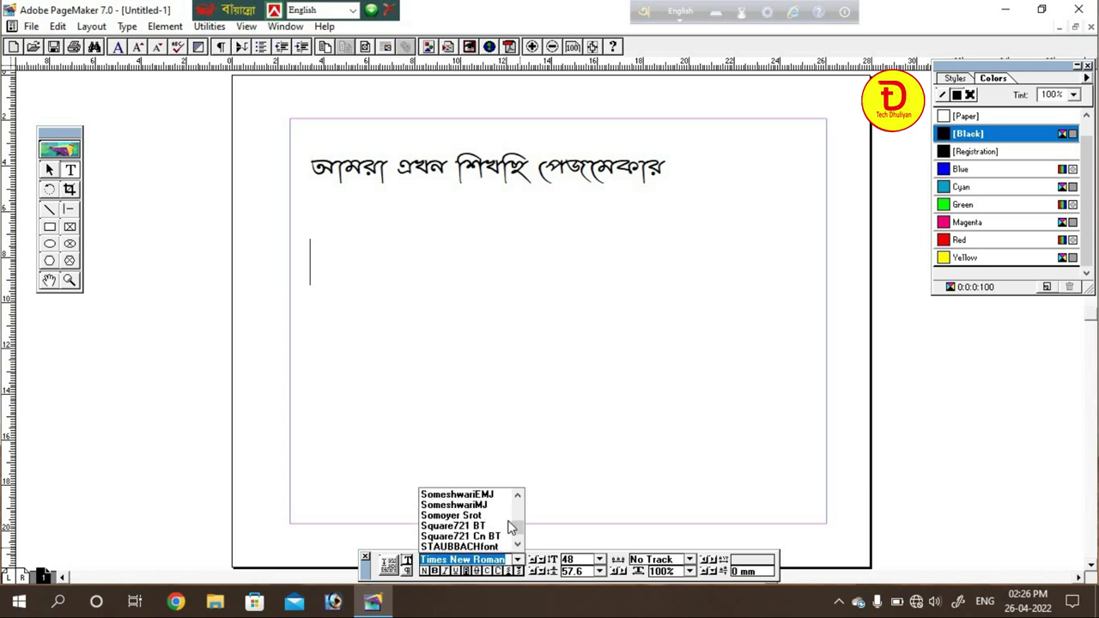
scroll(511, 528, up, 10)
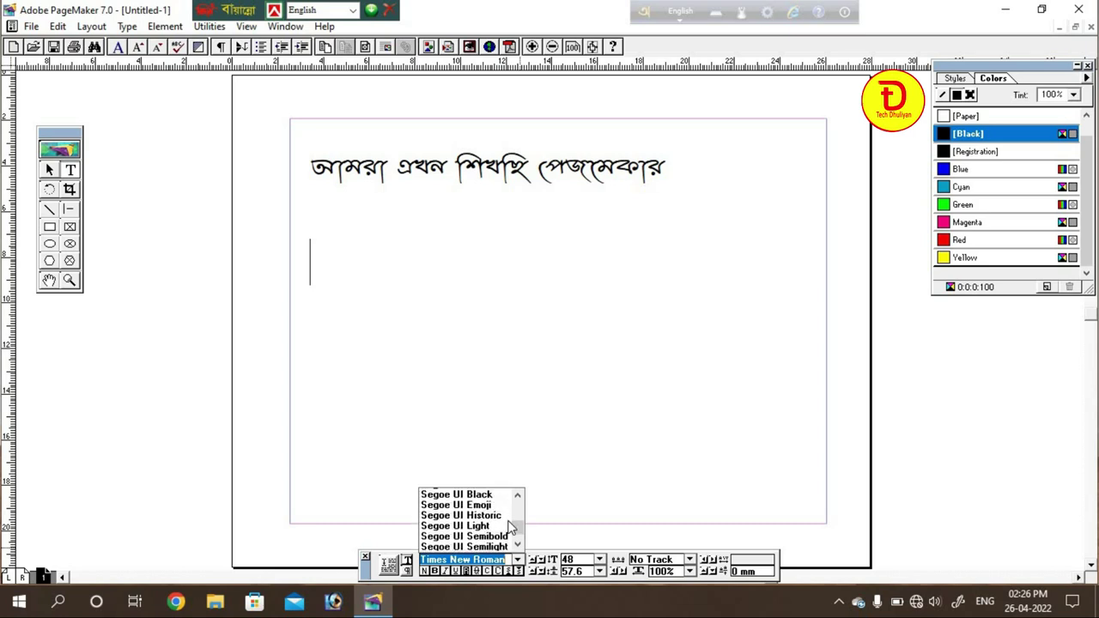
scroll(511, 528, up, 10)
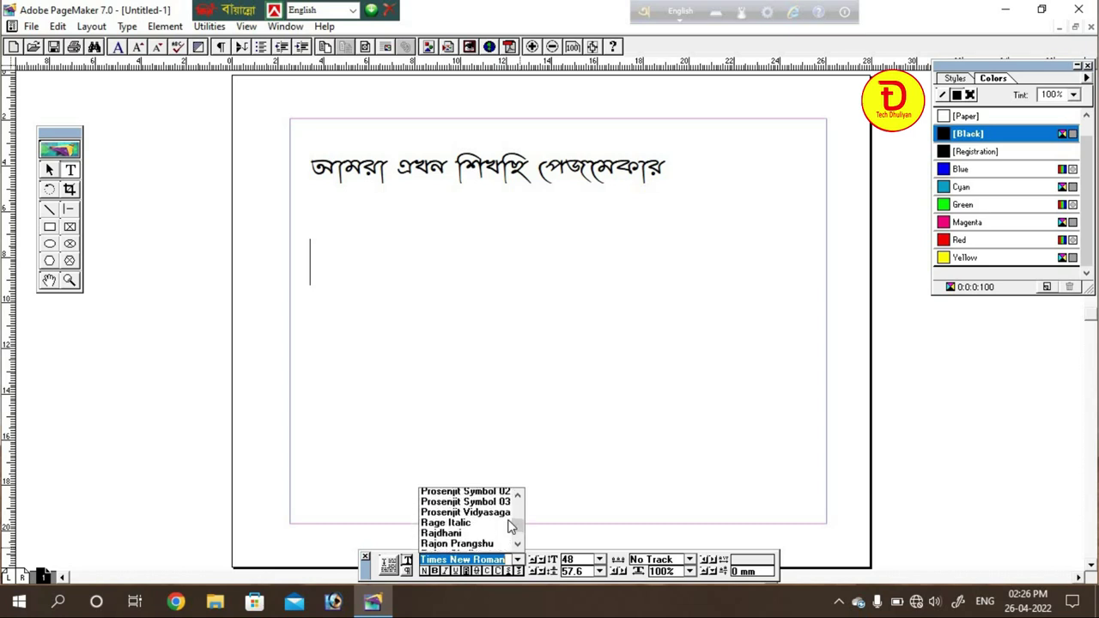
scroll(512, 526, down, 6)
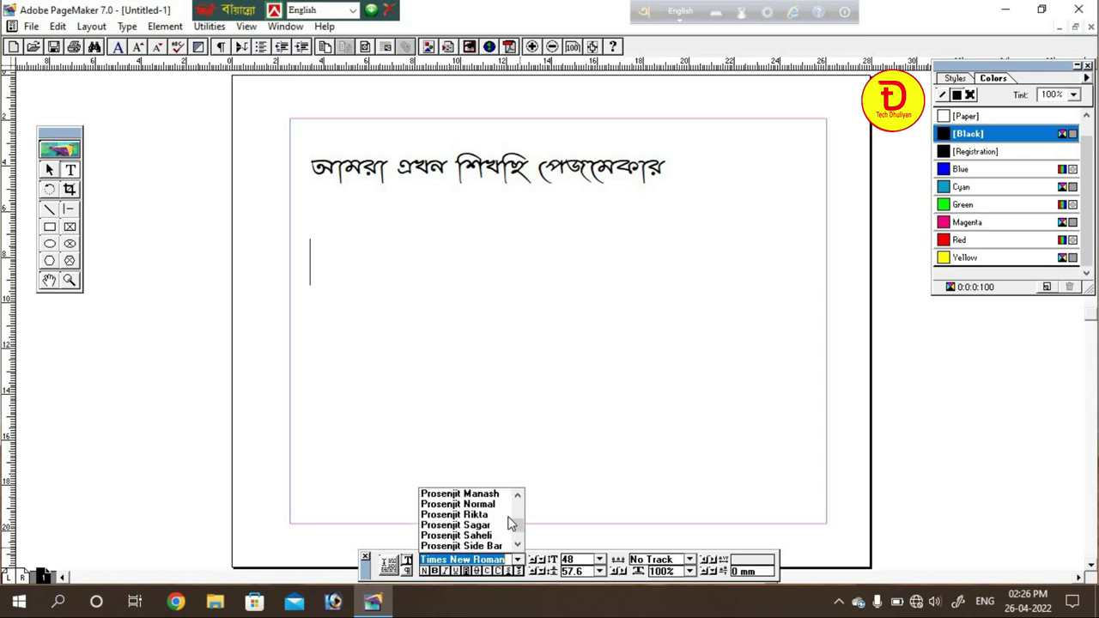
click(483, 515)
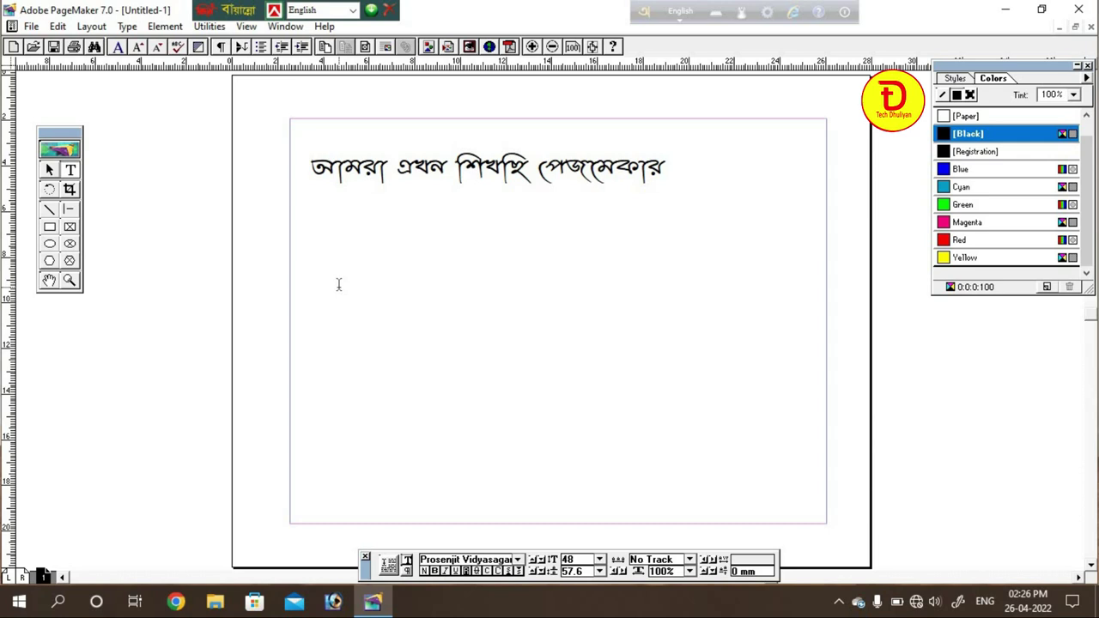
Step: Switch the Avro keyboard to Bangla and try to enter "amra ekhon shikhchi" phonetically in the second text block
click(680, 13)
key(Return)
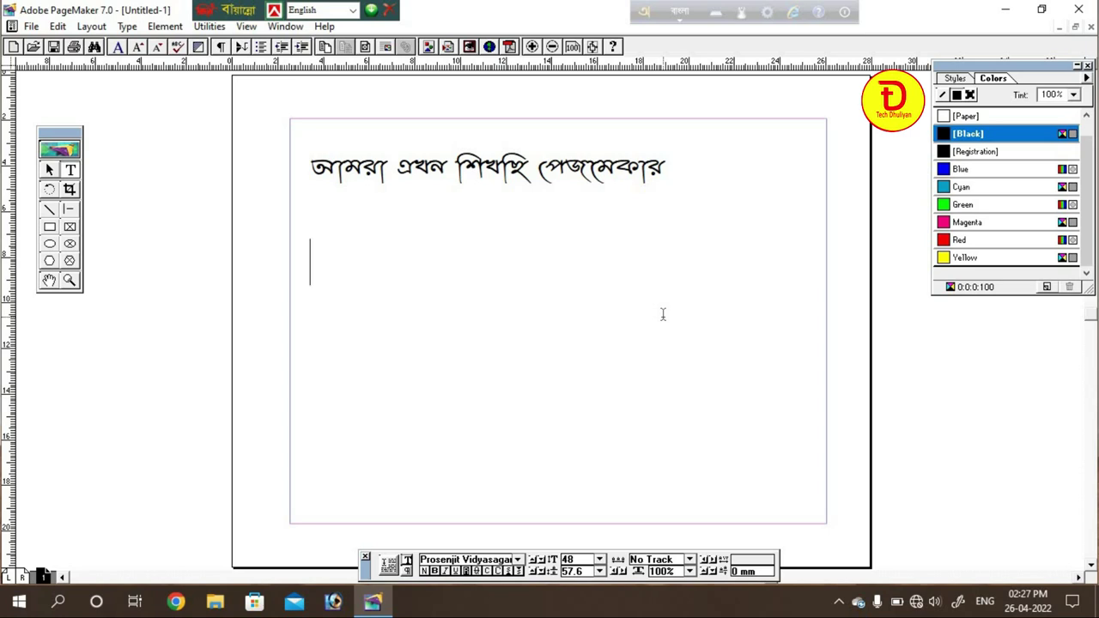
text(e)
key(BackSpace)
text(amar ekho)
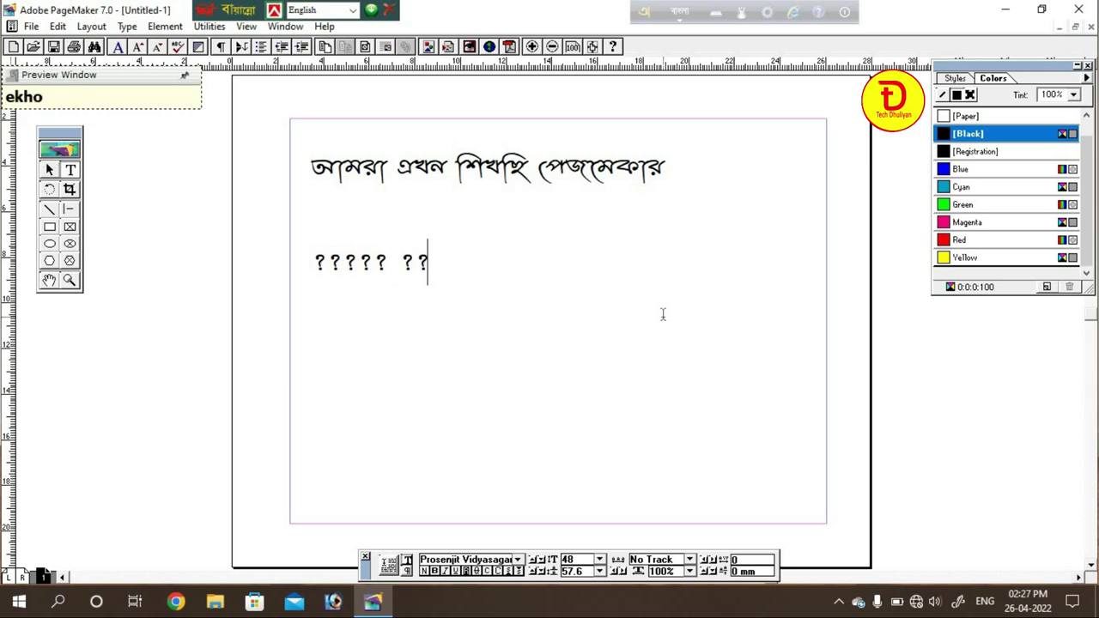
text(n)
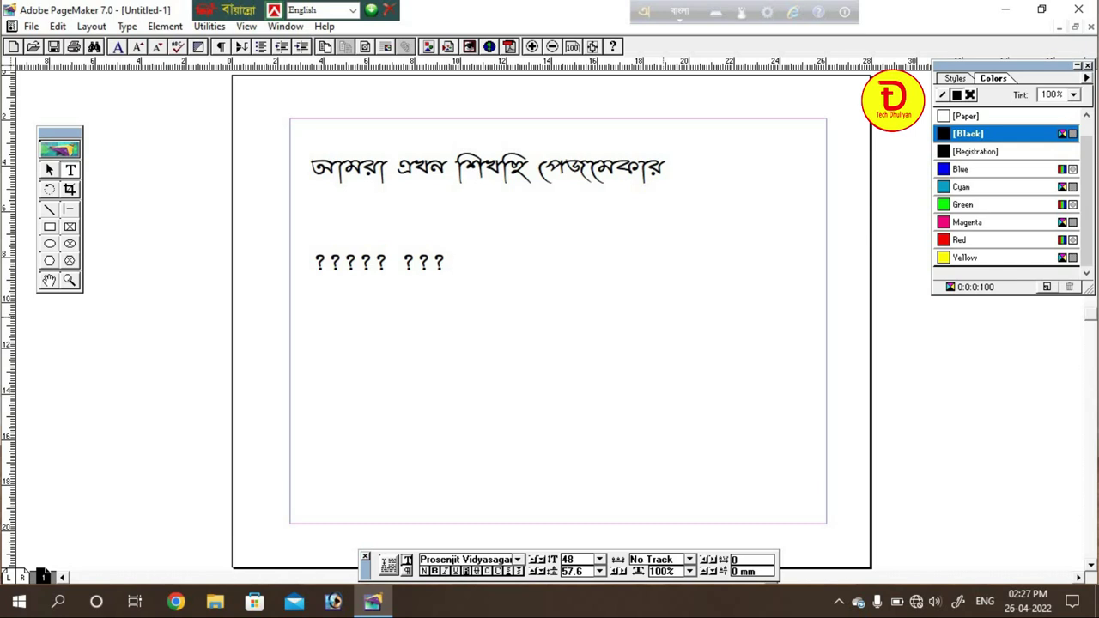
text(shi)
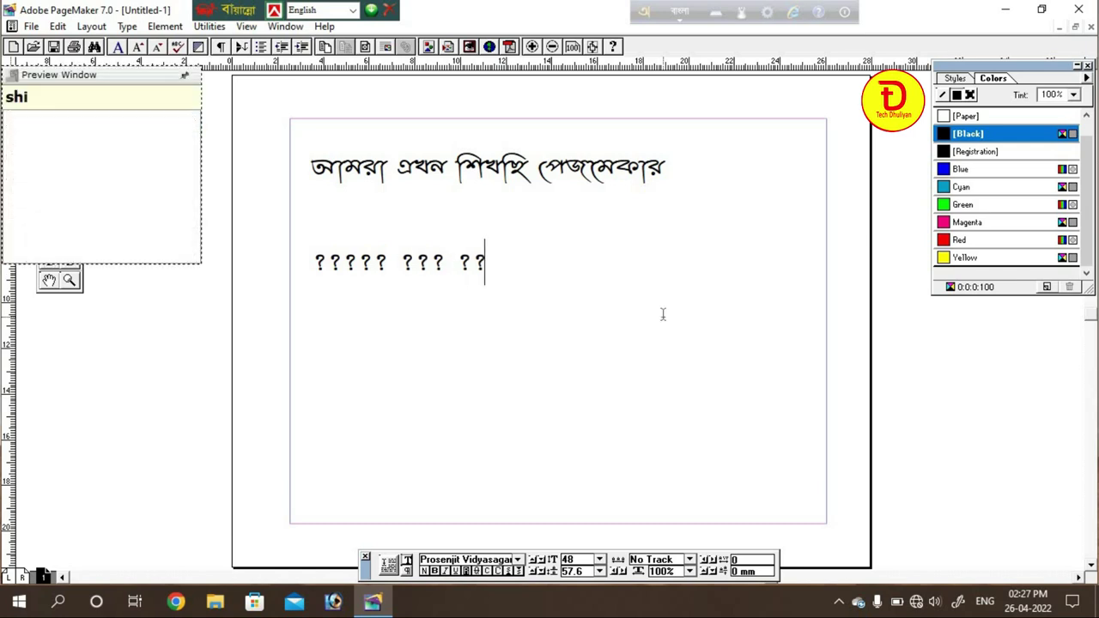
text(khchi)
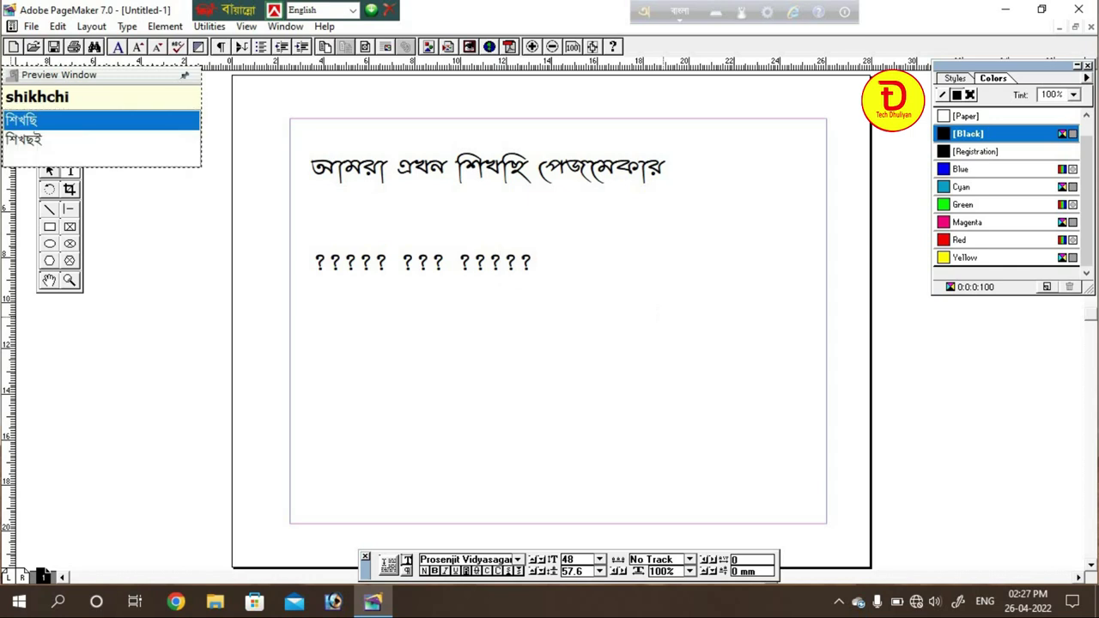
Step: Try to enter "pejmekar" phonetically at the end of the second text block's line and start a new line
text( pejmekar)
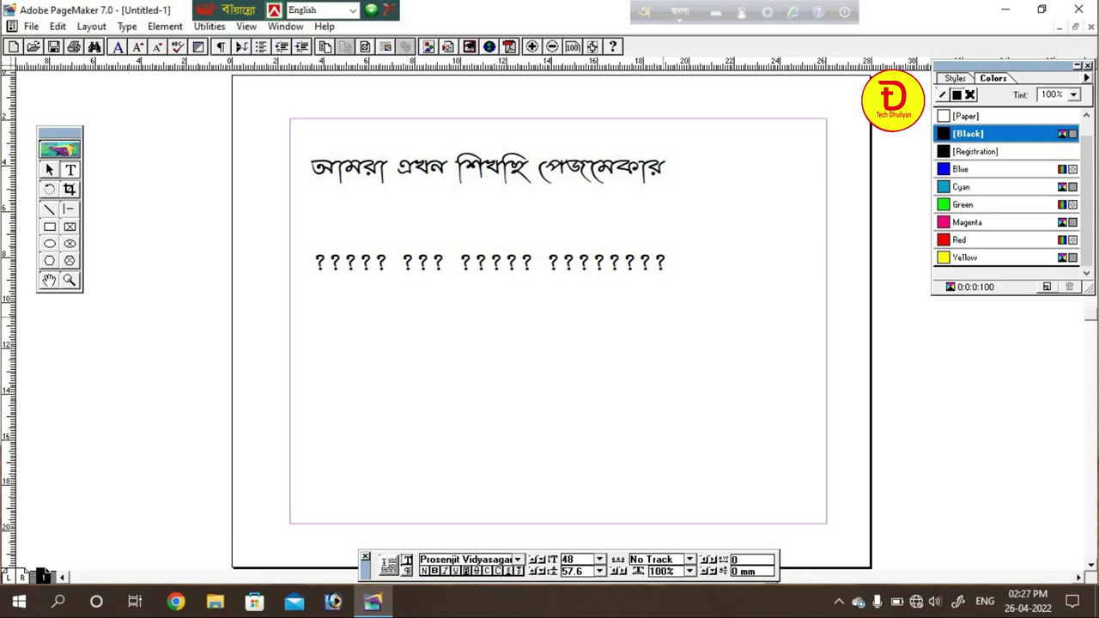
key(Return)
Step: Set the Avro keyboard to output as ANSI and return to the second text block
click(767, 13)
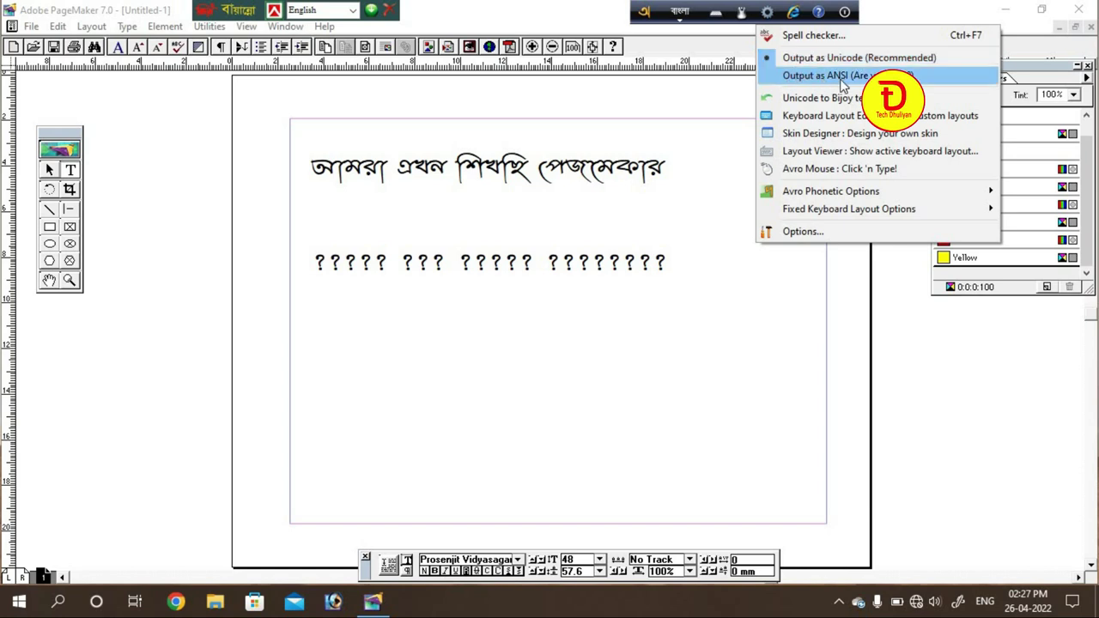
click(788, 75)
click(766, 12)
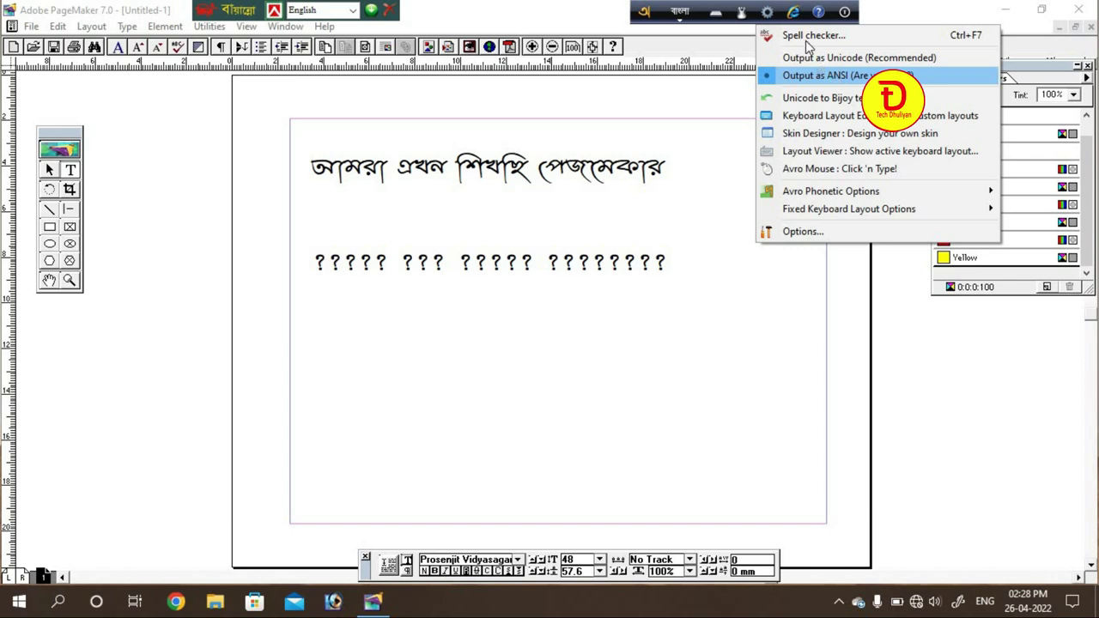
click(768, 14)
click(769, 14)
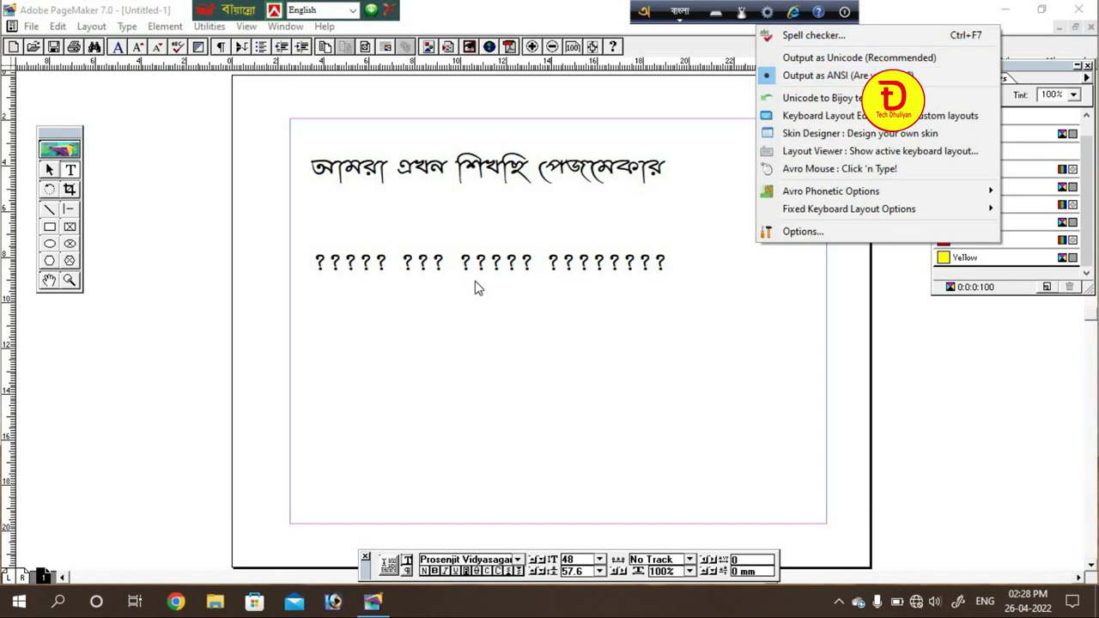
click(334, 295)
click(340, 263)
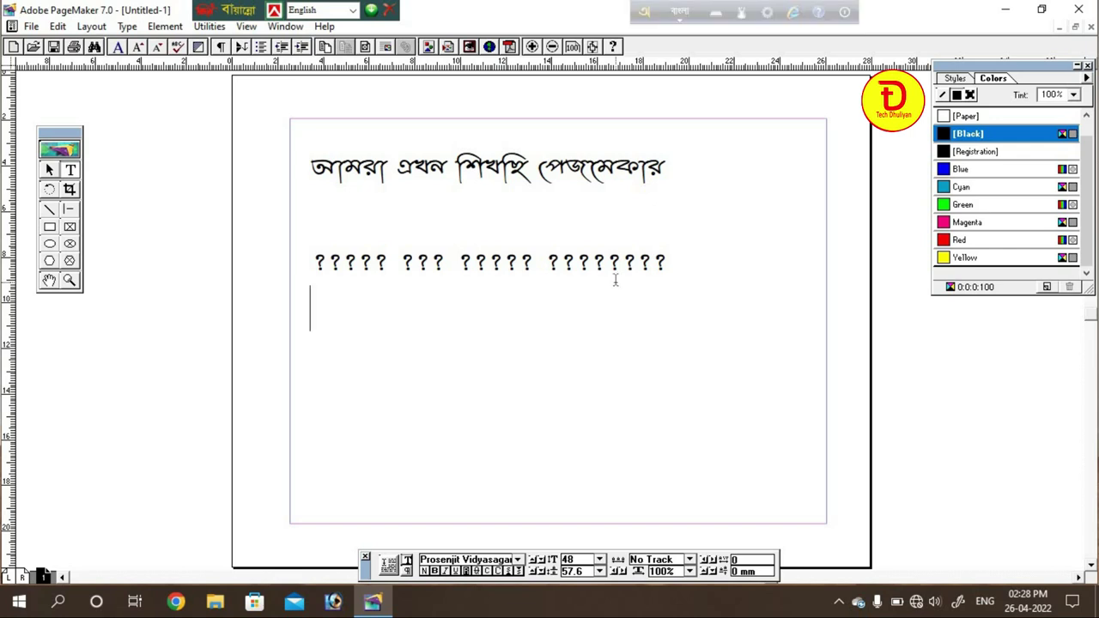
Step: Enter "আমরা এখন শিখছি পেজমেকার" phonetically on the empty line below the question marks and start another line
text(amar)
key(BackSpace)
key(BackSpace)
text(ra ekhon shikhb)
key(BackSpace)
text(chi)
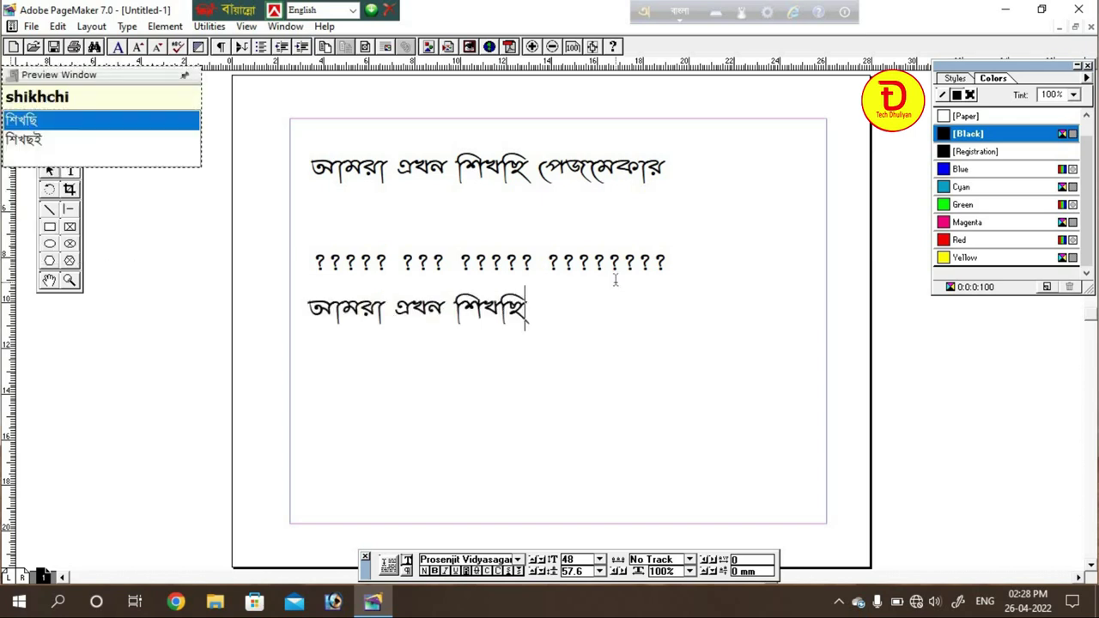
text( pe)
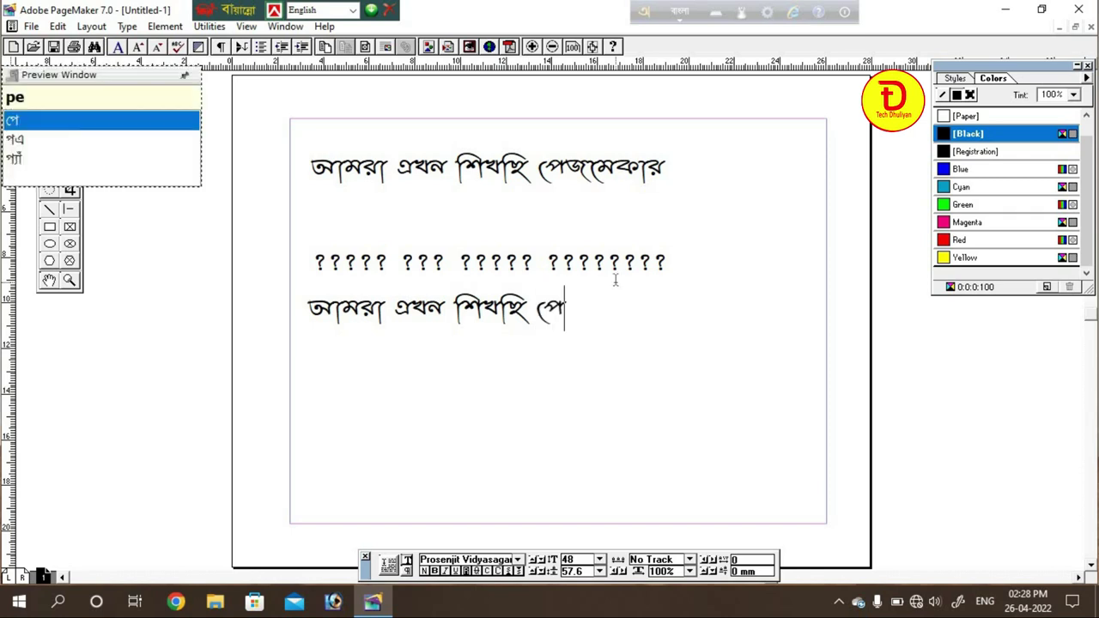
text(jmekar)
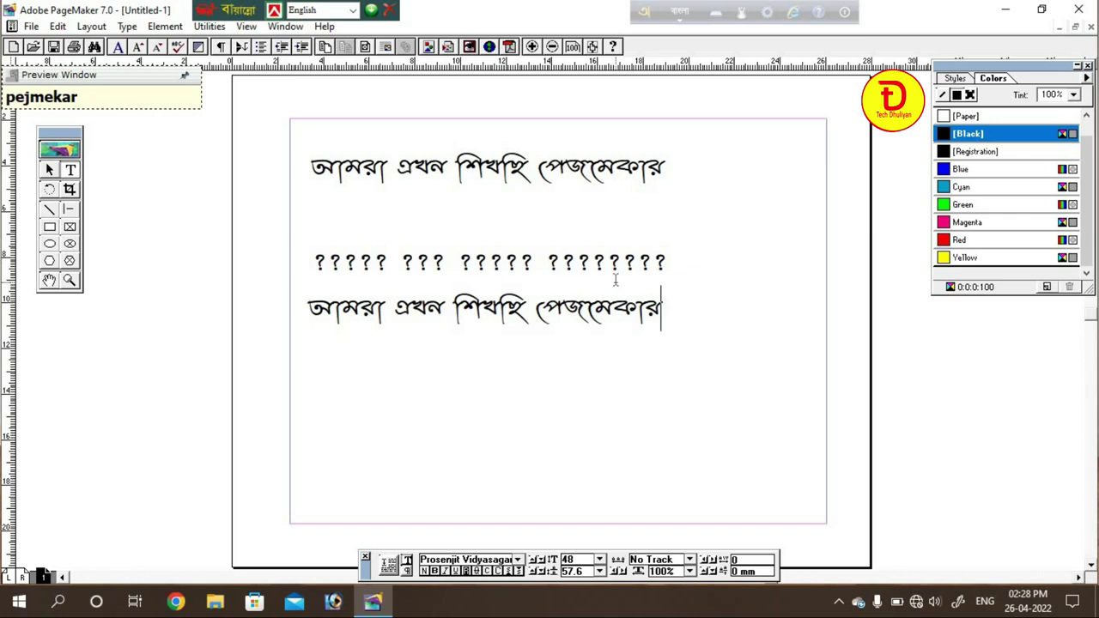
key(Return)
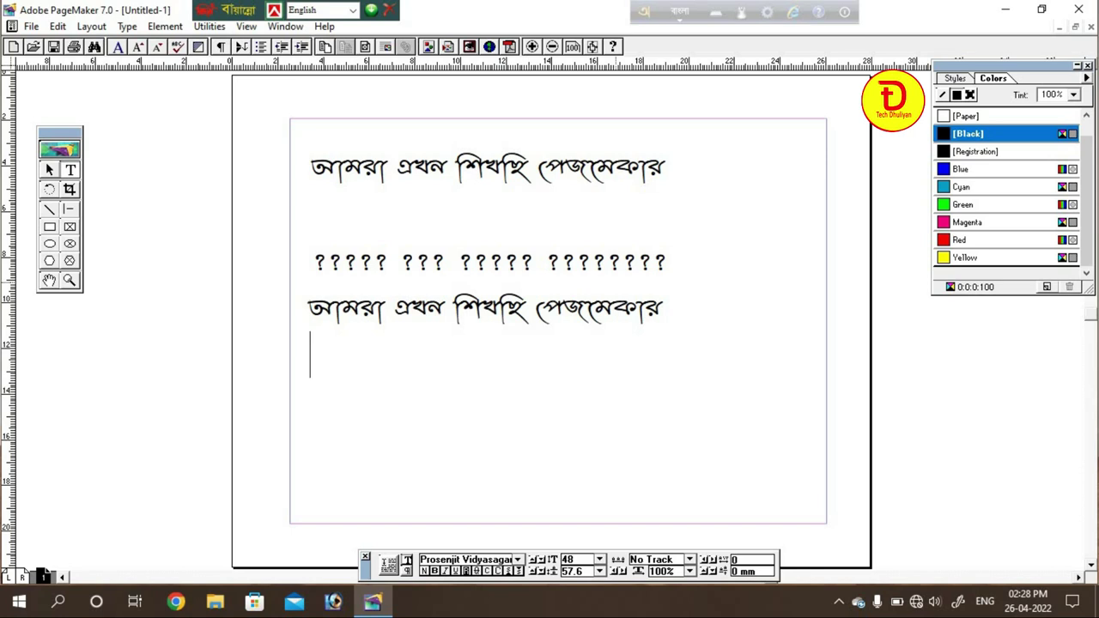
Step: Begin the new line with "আজকের ক্লাসে", correcting the ending of the second word
text(ajker)
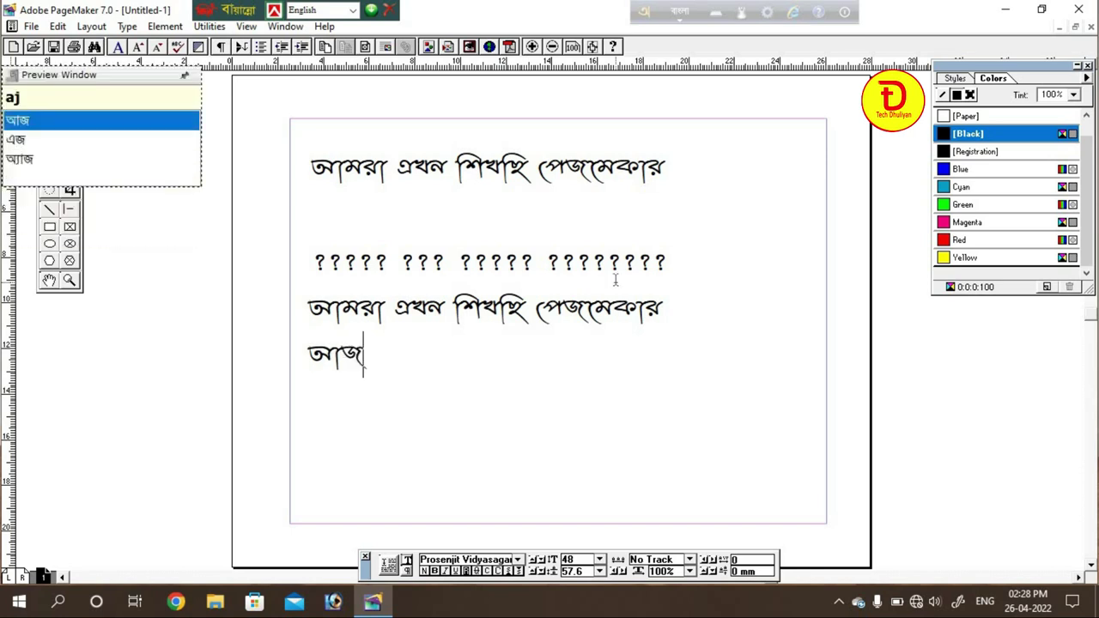
text( klase)
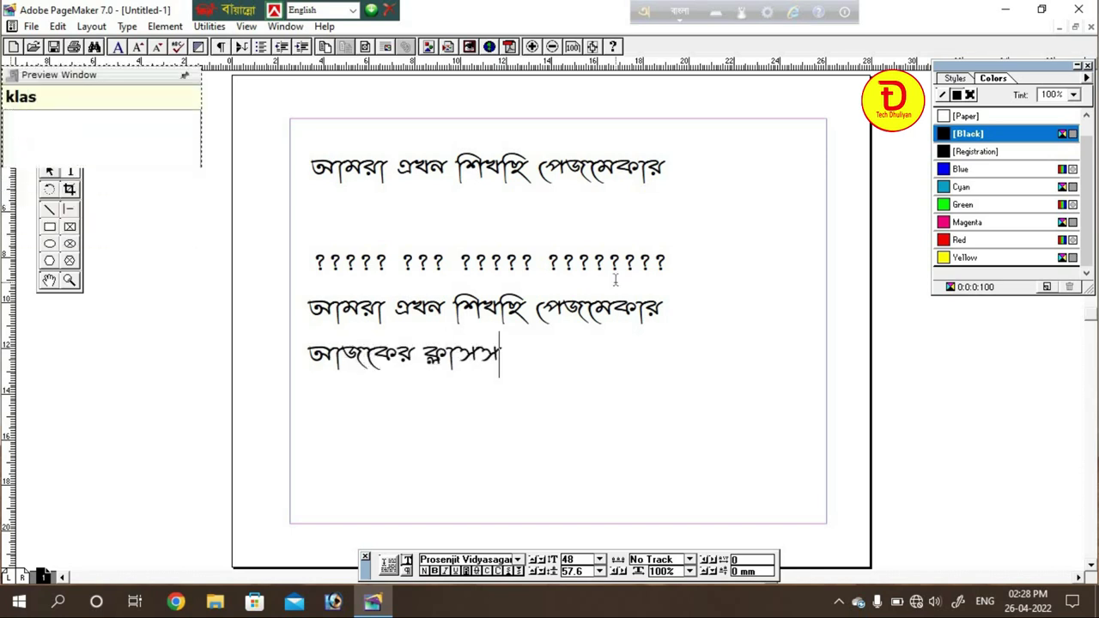
key(BackSpace)
text(e)
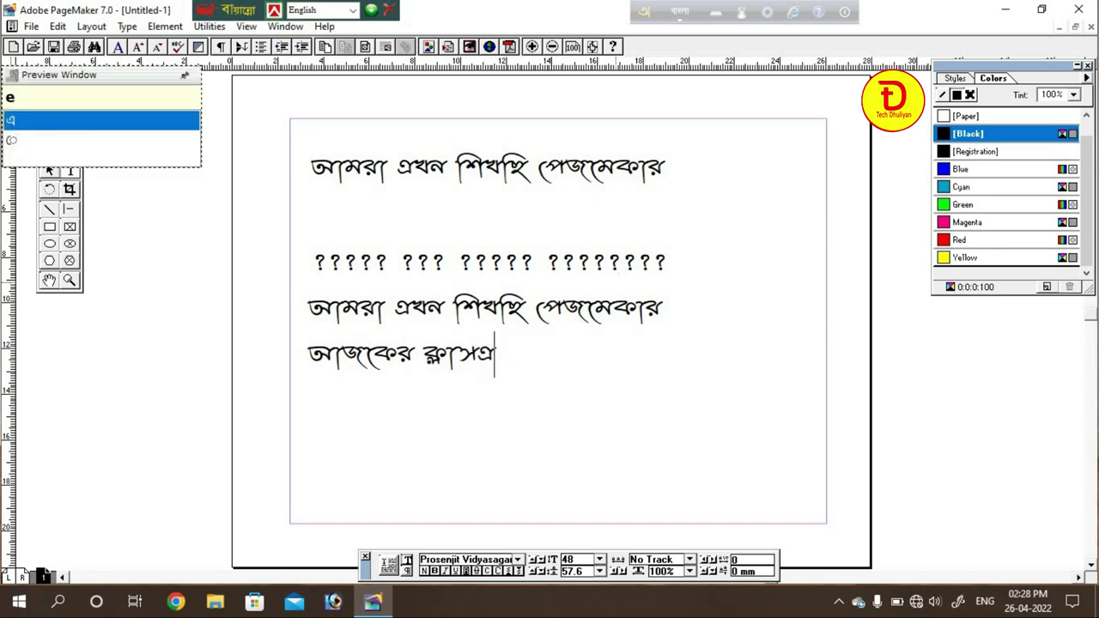
key(BackSpace)
key(BackSpace)
text(se )
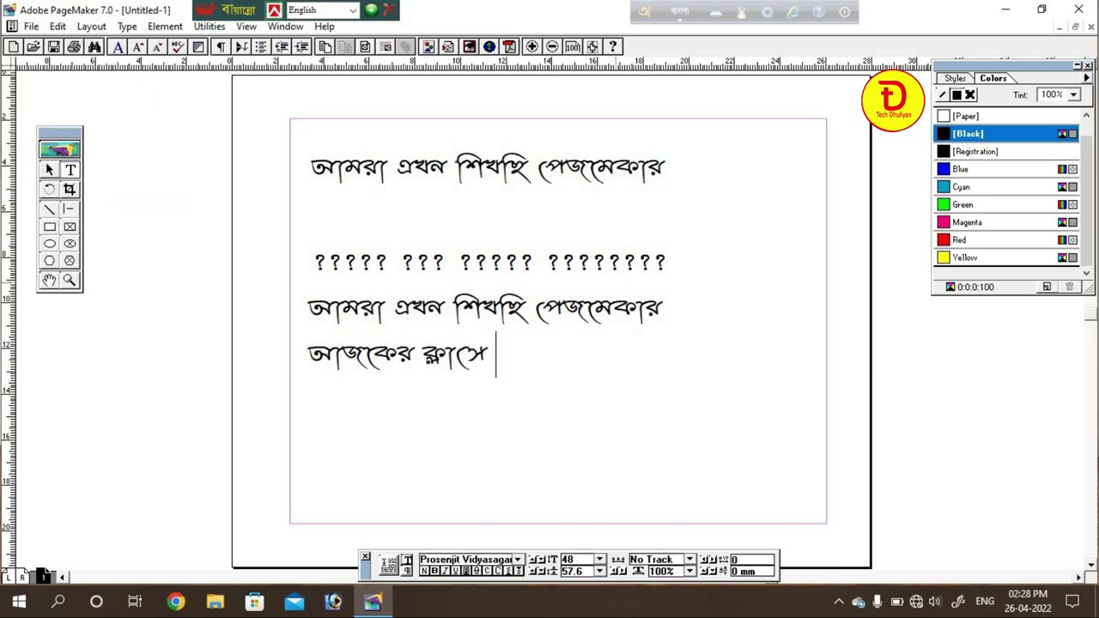
Step: Complete the line with "আপনাকে স্বাগত জানাই", choosing the conjunct spelling স্বাগত from the Avro suggestions
text(apna)
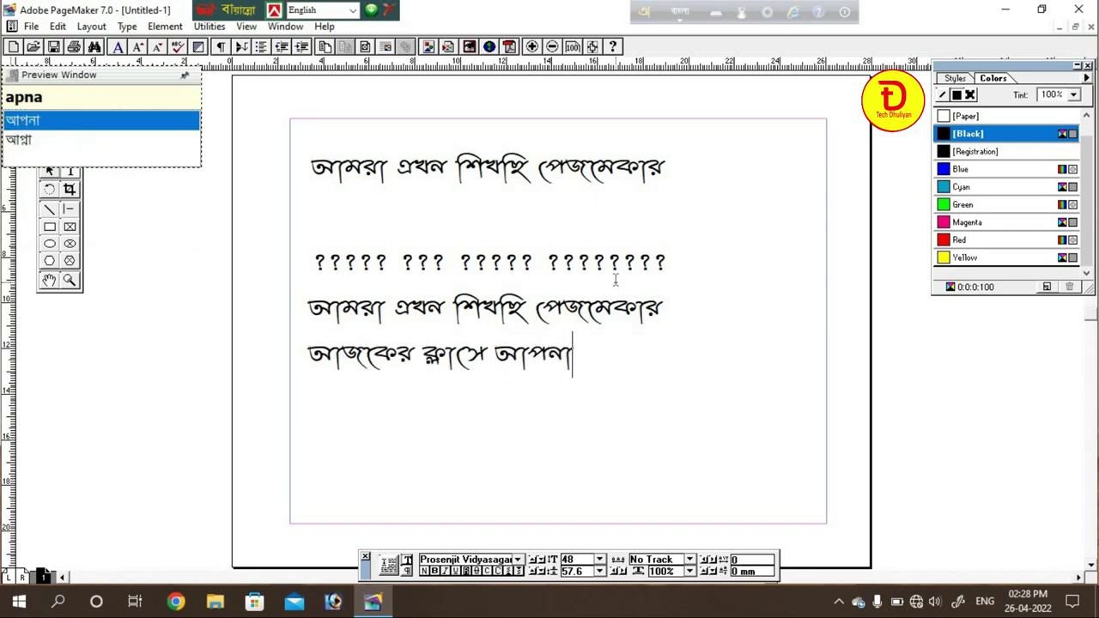
text(ke sb)
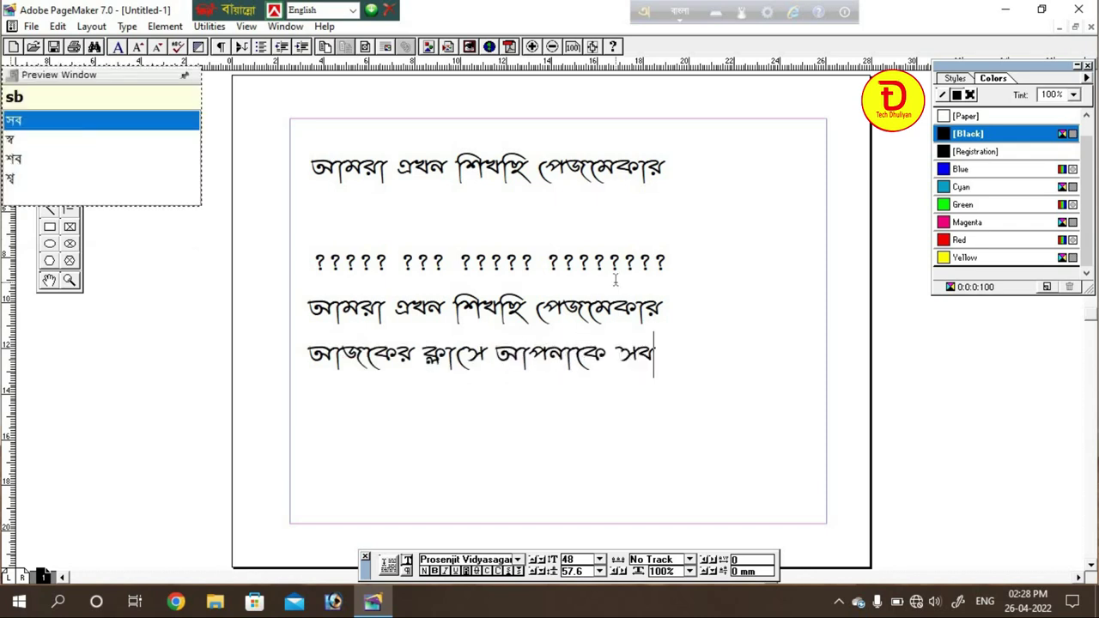
text(agot)
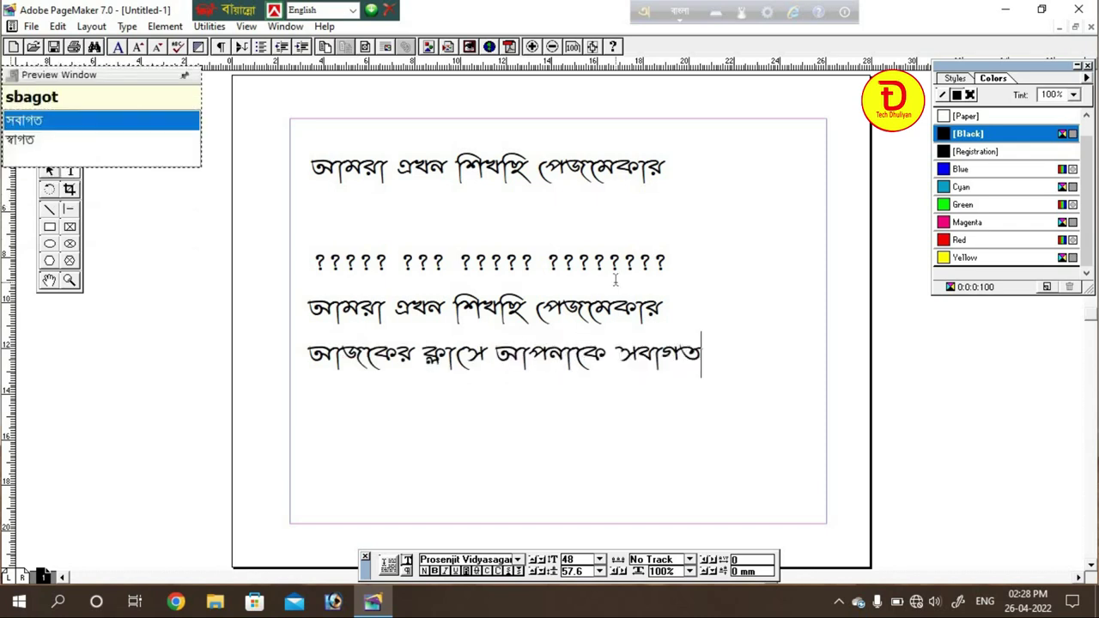
key(Down)
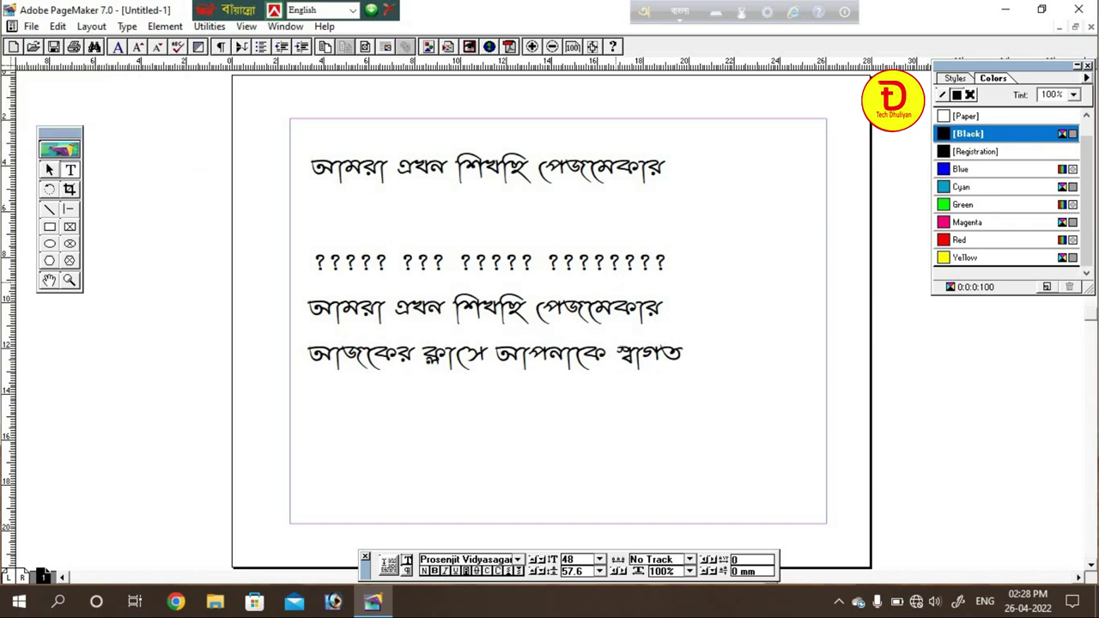
text(janai)
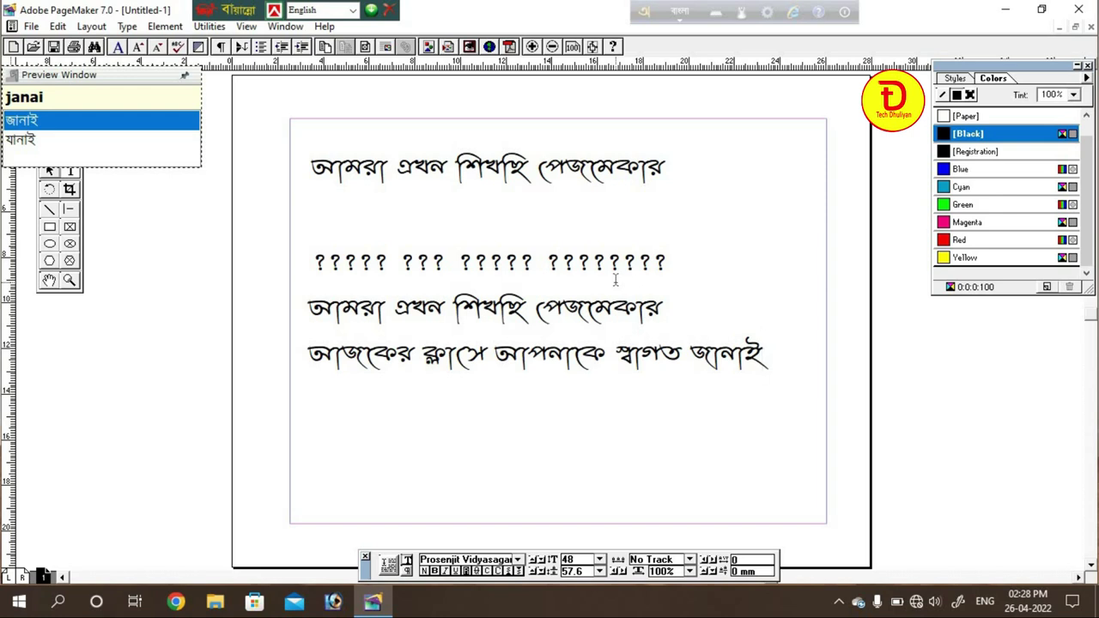
key(space)
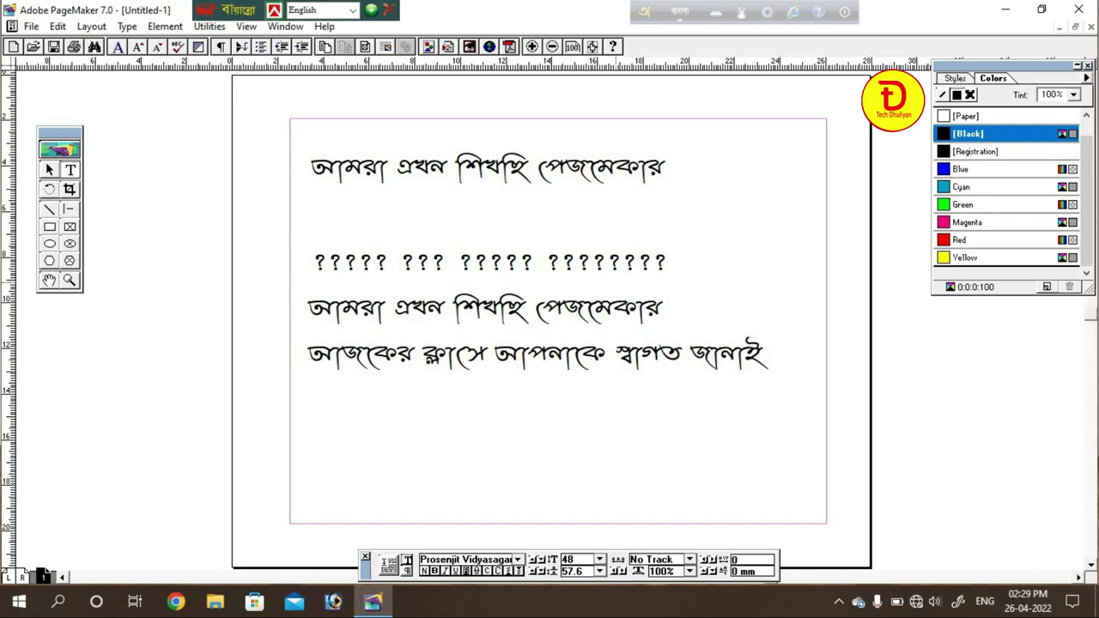
Step: Add a new line reading "আমাদের চ্যানেলে নতুন হয়ে থাকলে" below the welcome line
key(Return)
text(amader chya)
key(BackSpace)
key(BackSpace)
key(BackSpace)
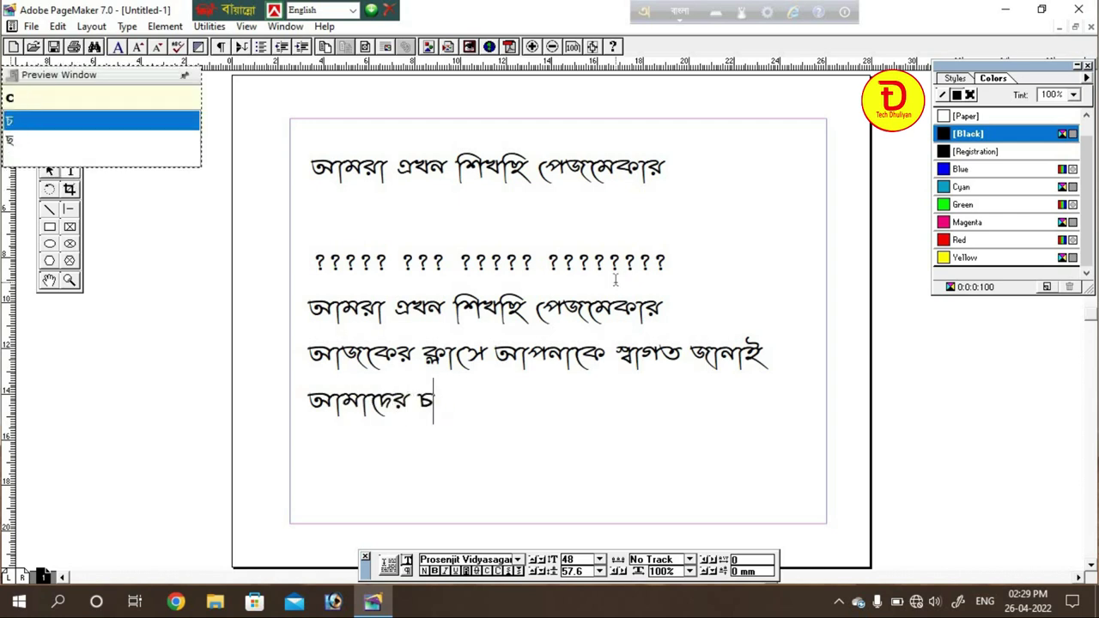
text(yanele )
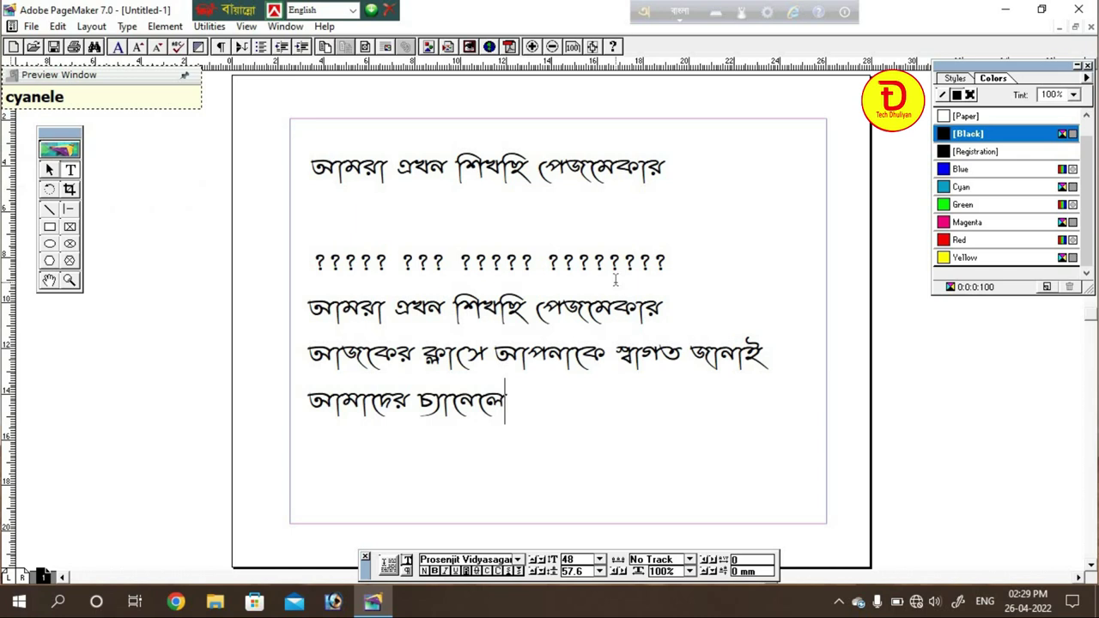
text(notun )
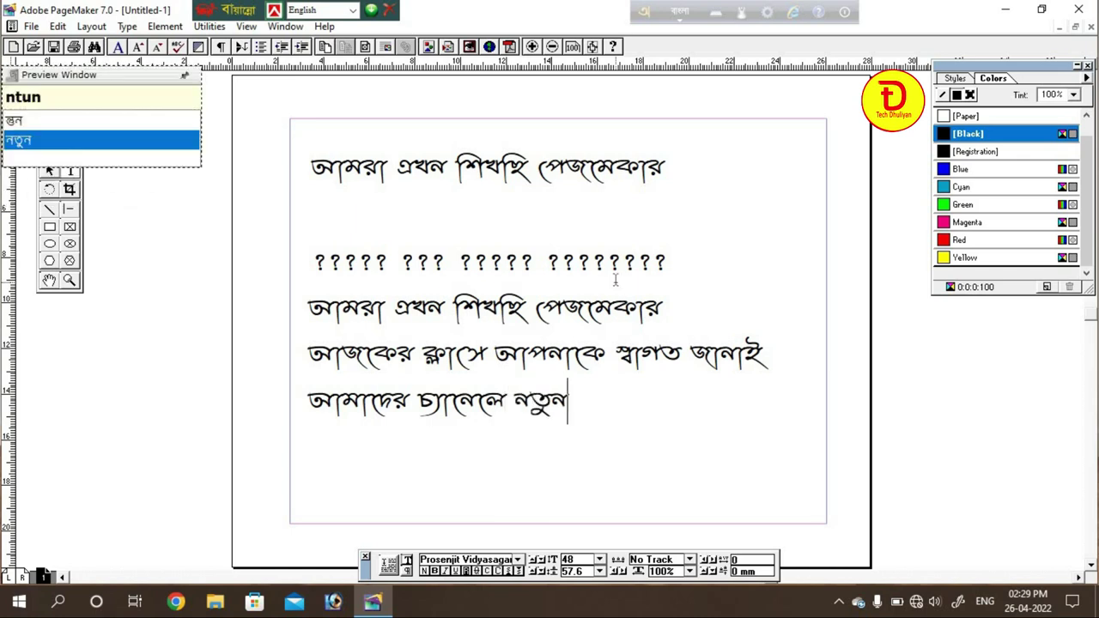
text(hye thak)
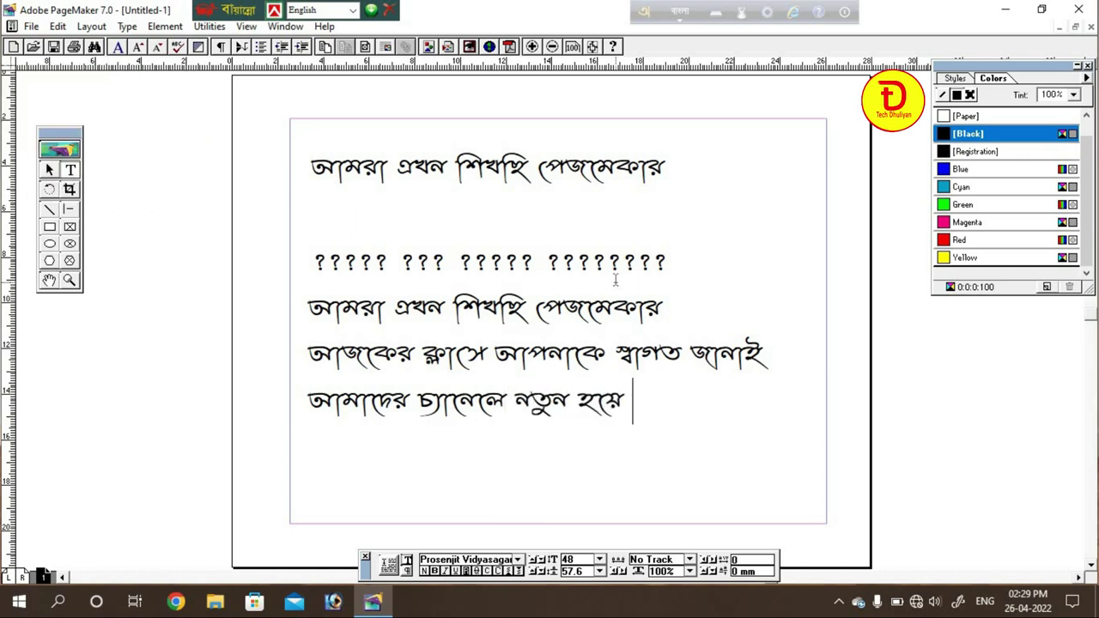
text(e)
key(BackSpace)
text(le)
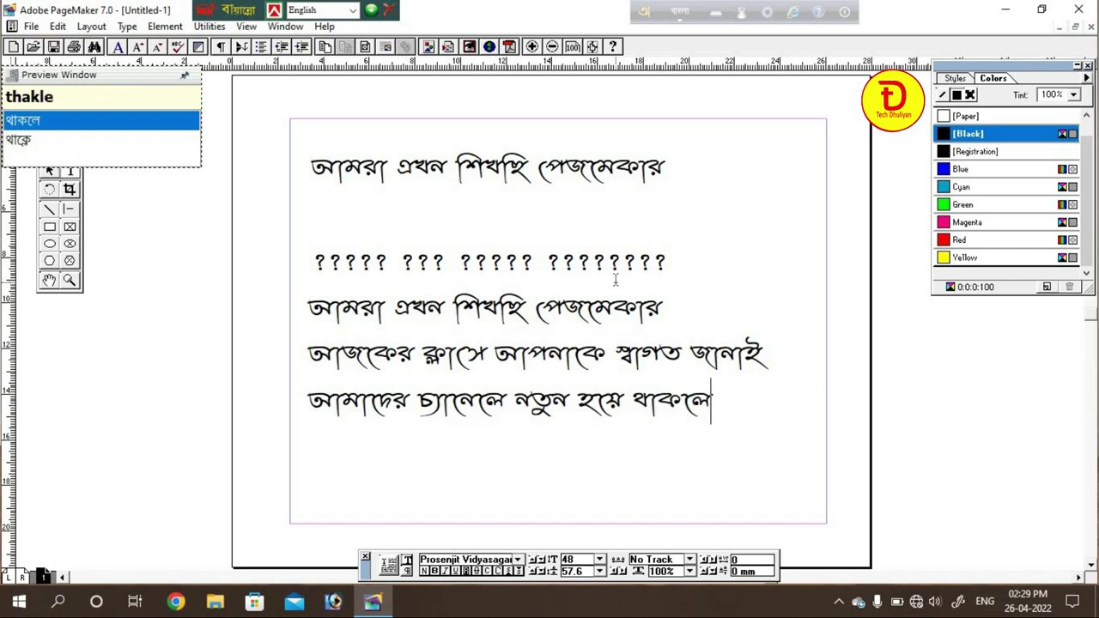
Step: Continue the sentence with "চ্যানেলটিকে", choosing the spelling with টি from the Avro suggestions
key(Return)
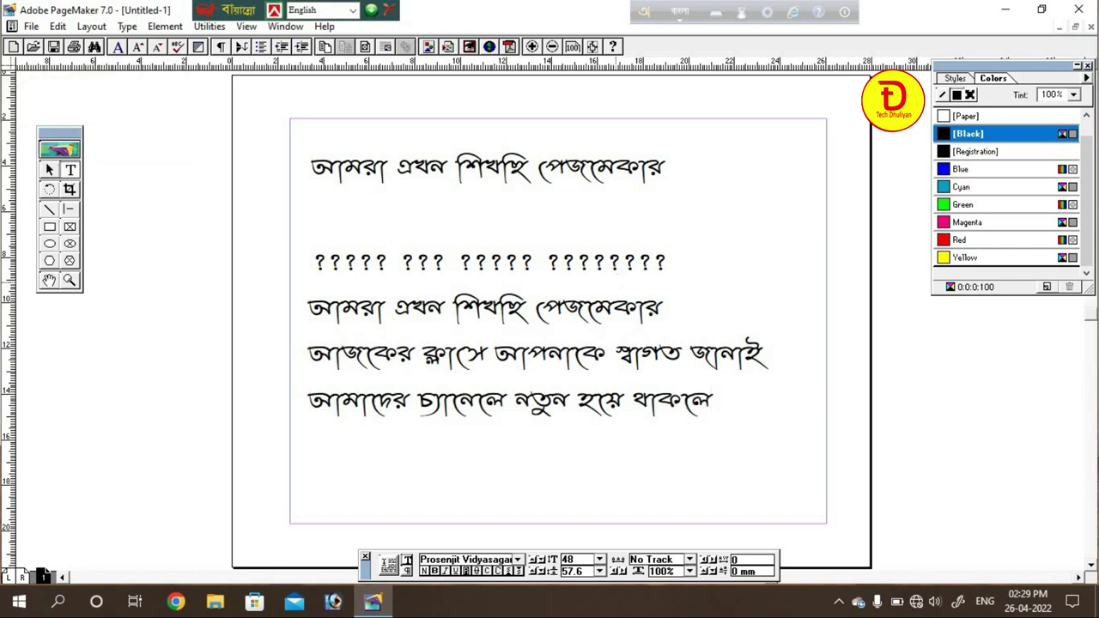
text(c)
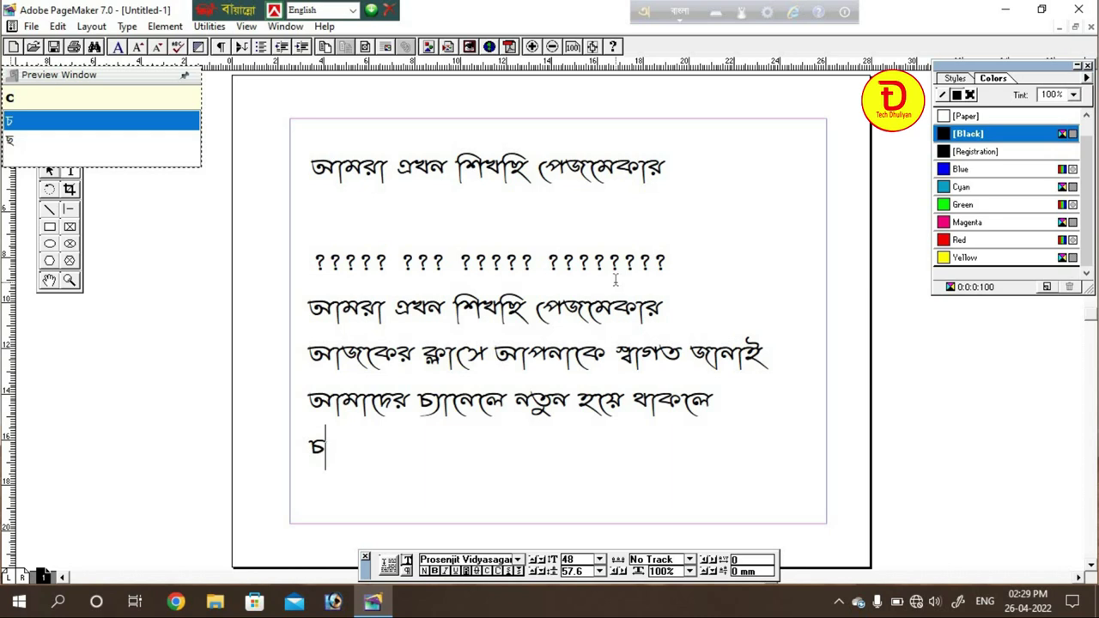
key(BackSpace)
key(BackSpace)
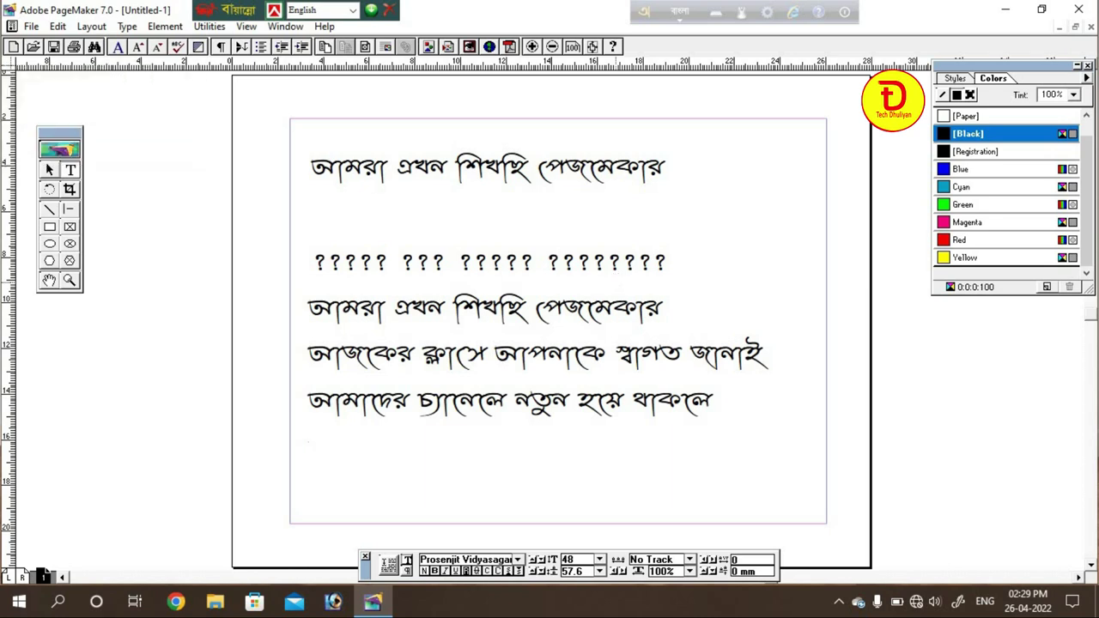
text(cyan)
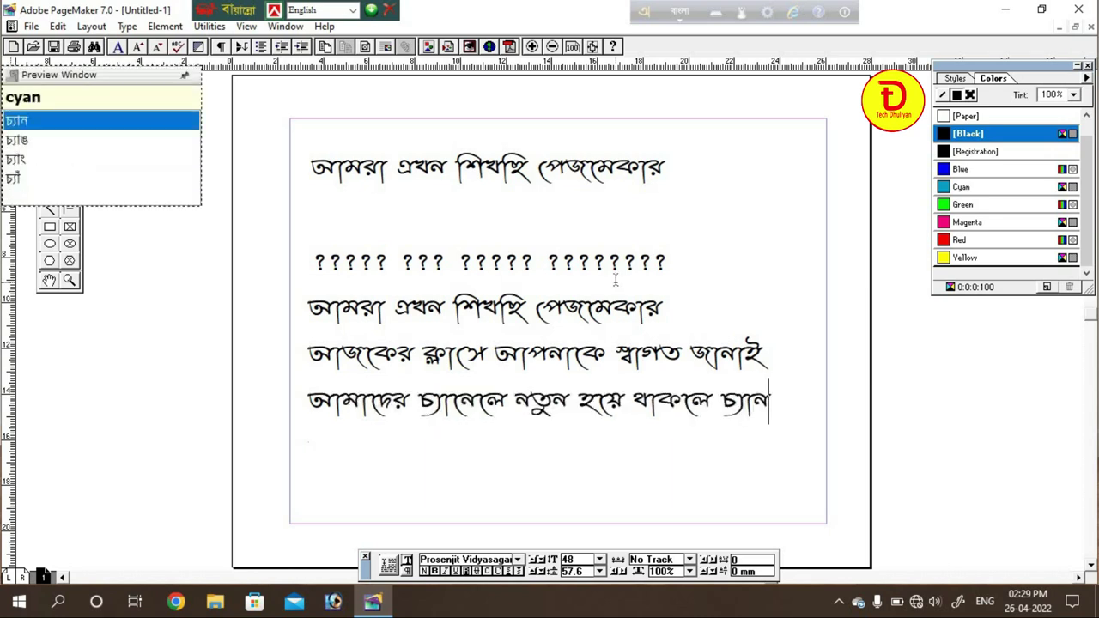
text(elTi)
key(BackSpace)
key(BackSpace)
key(BackSpace)
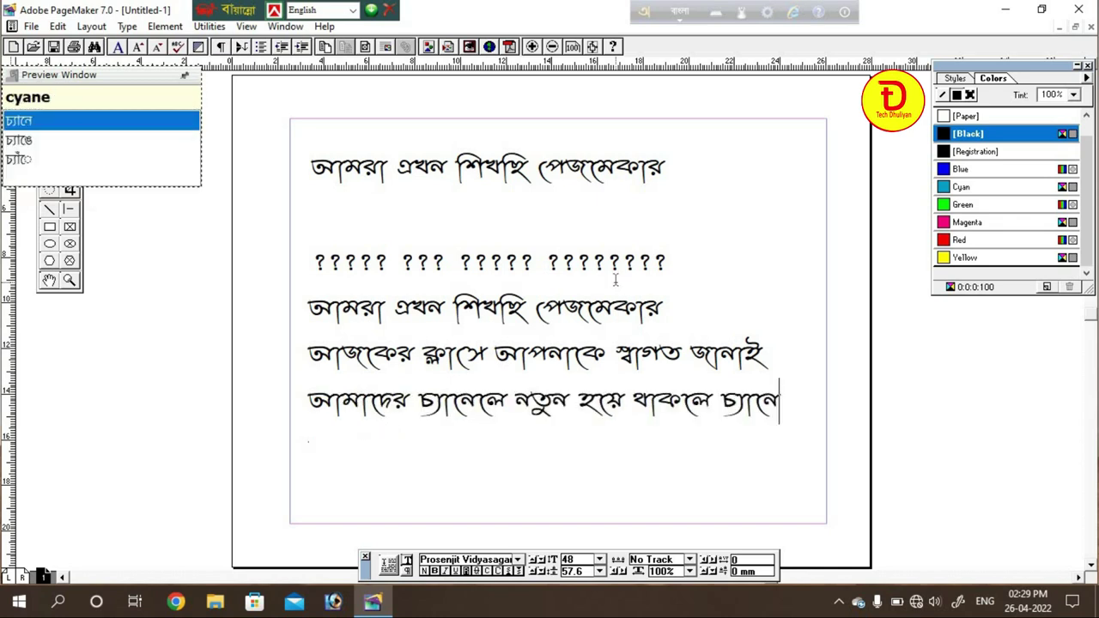
text(ltike)
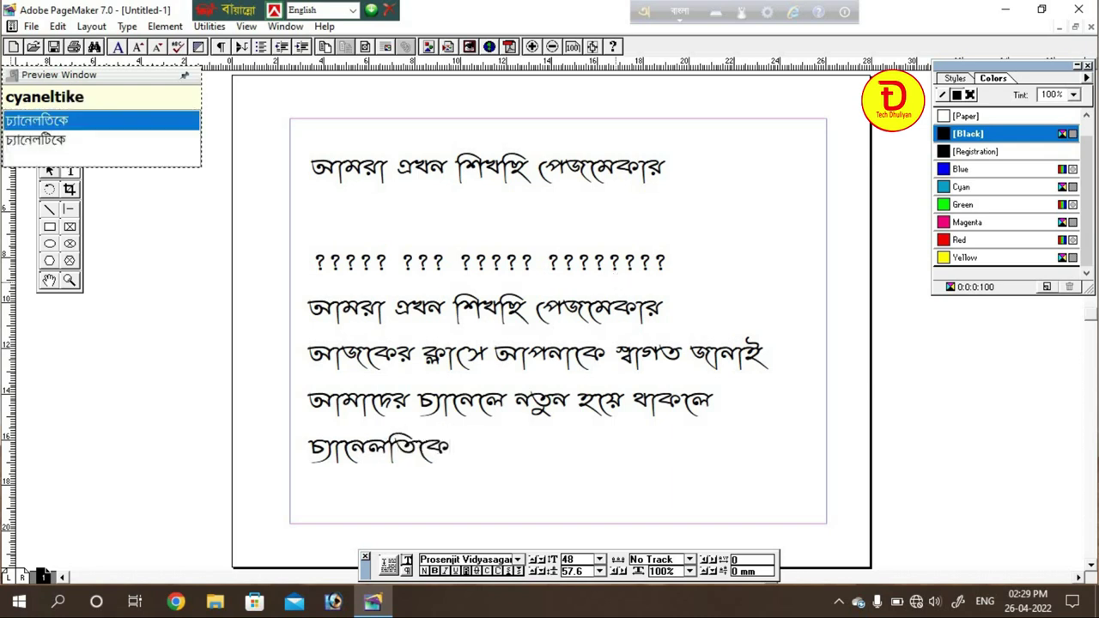
key(Down)
Step: Finish the sentence with "সাবস্ক্রাইব করবেন" and remove the trailing space
text(sba)
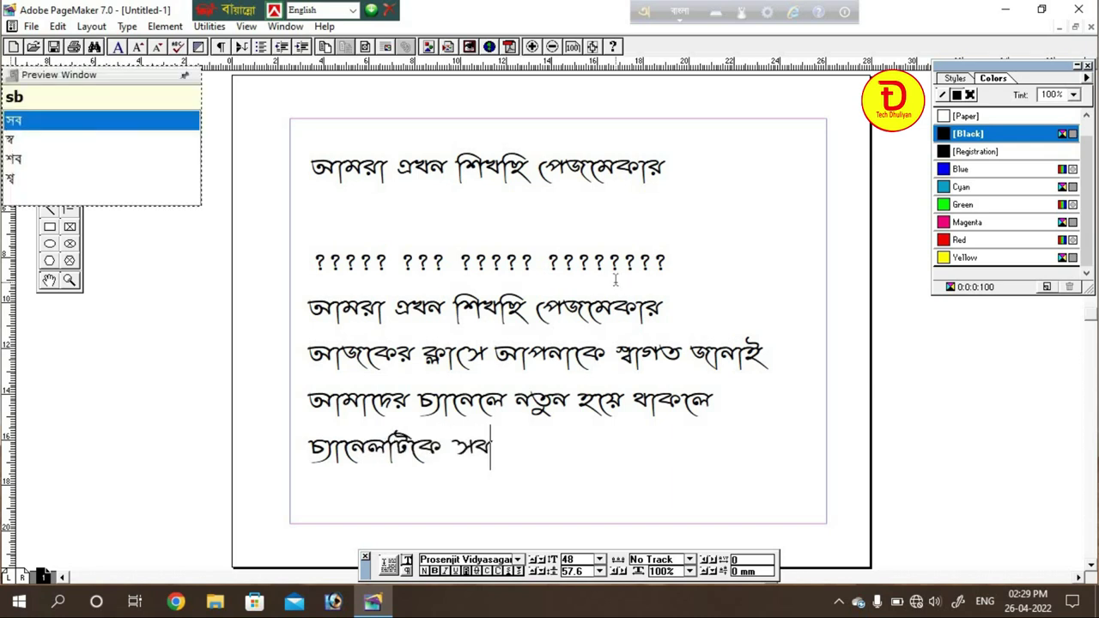
key(BackSpace)
key(BackSpace)
key(BackSpace)
text(sabskraib k)
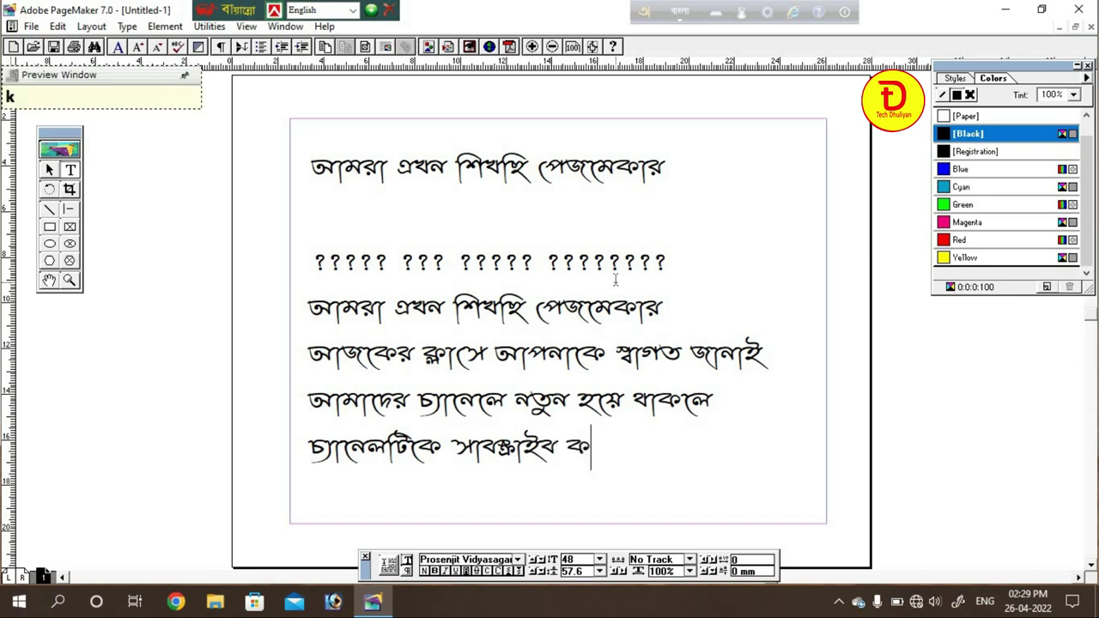
text(rben)
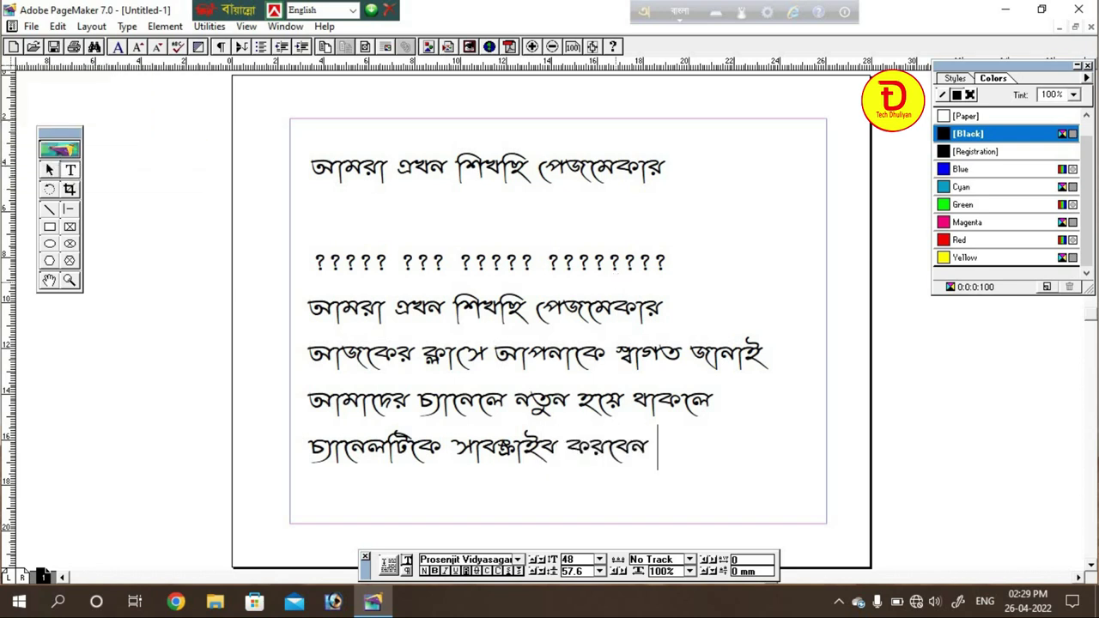
key(BackSpace)
click(385, 309)
click(73, 171)
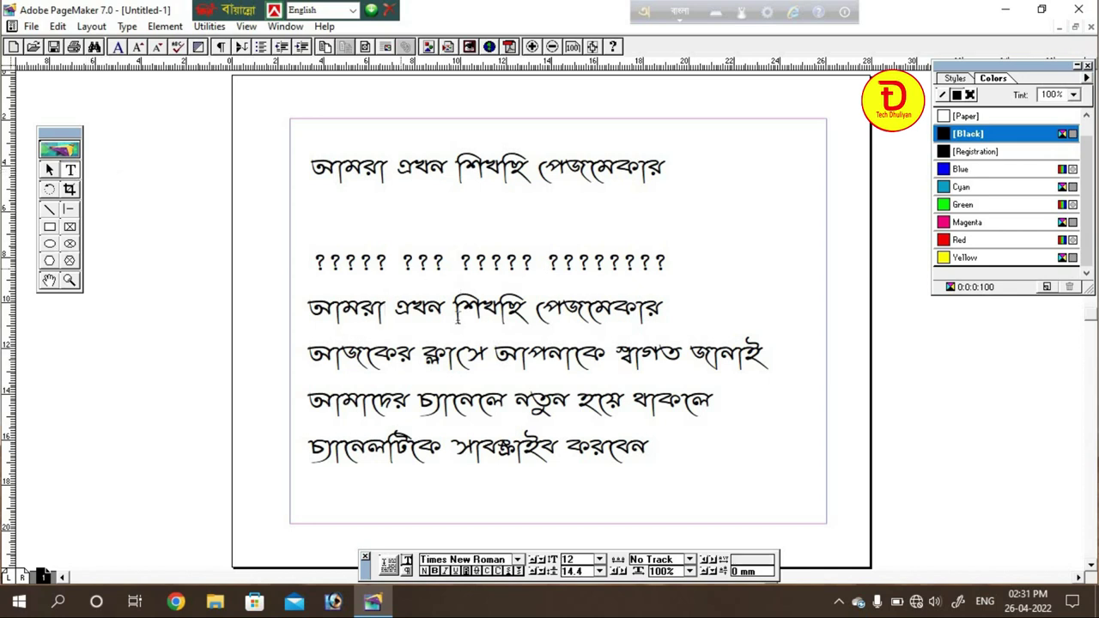
click(385, 308)
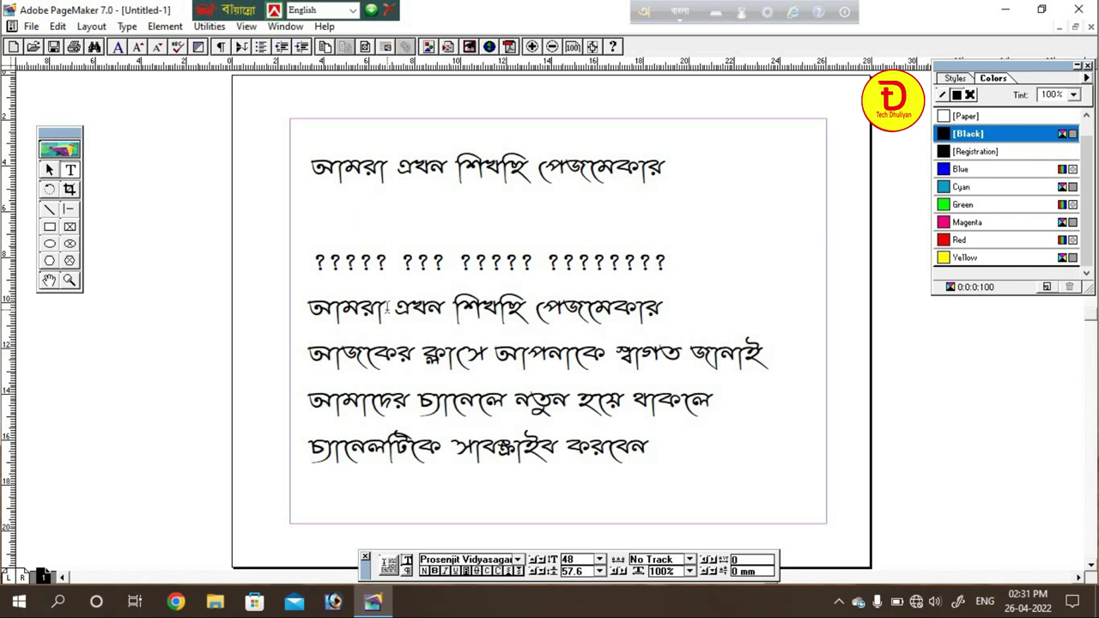
Step: Start a new text block on the pasteboard left of the page and set its font size to 48
click(75, 172)
drag(45, 334, 224, 500)
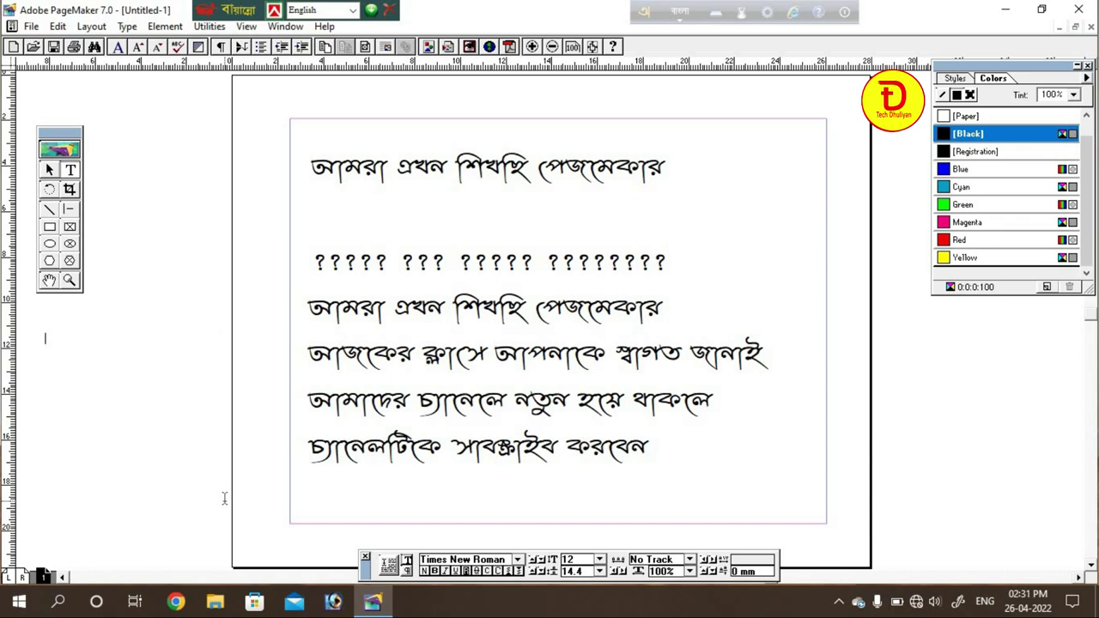
click(599, 559)
click(569, 545)
click(599, 559)
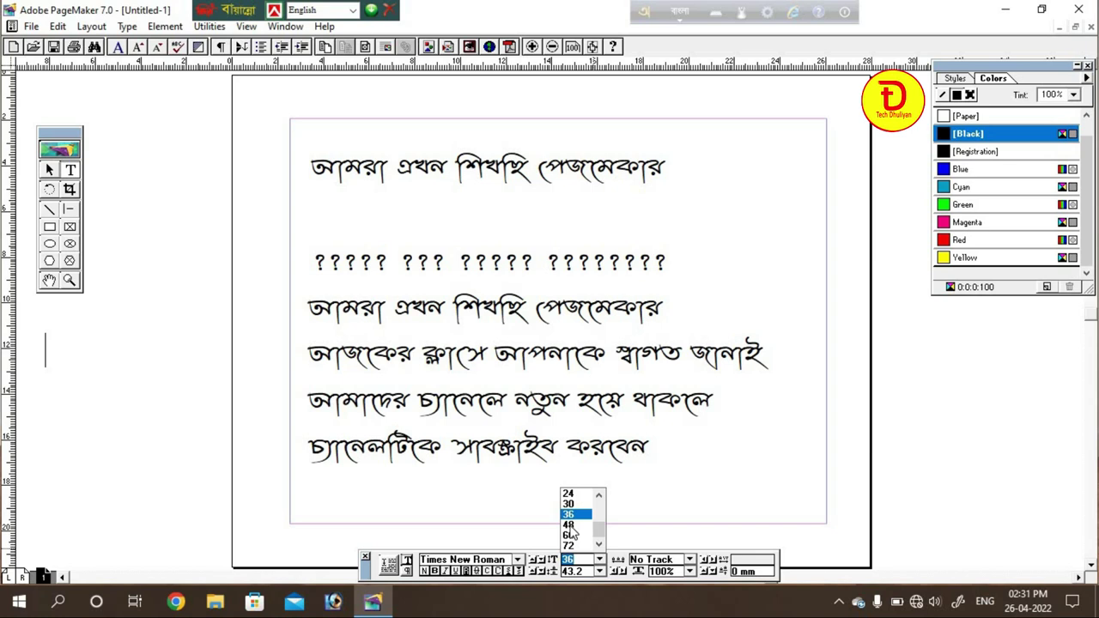
click(567, 525)
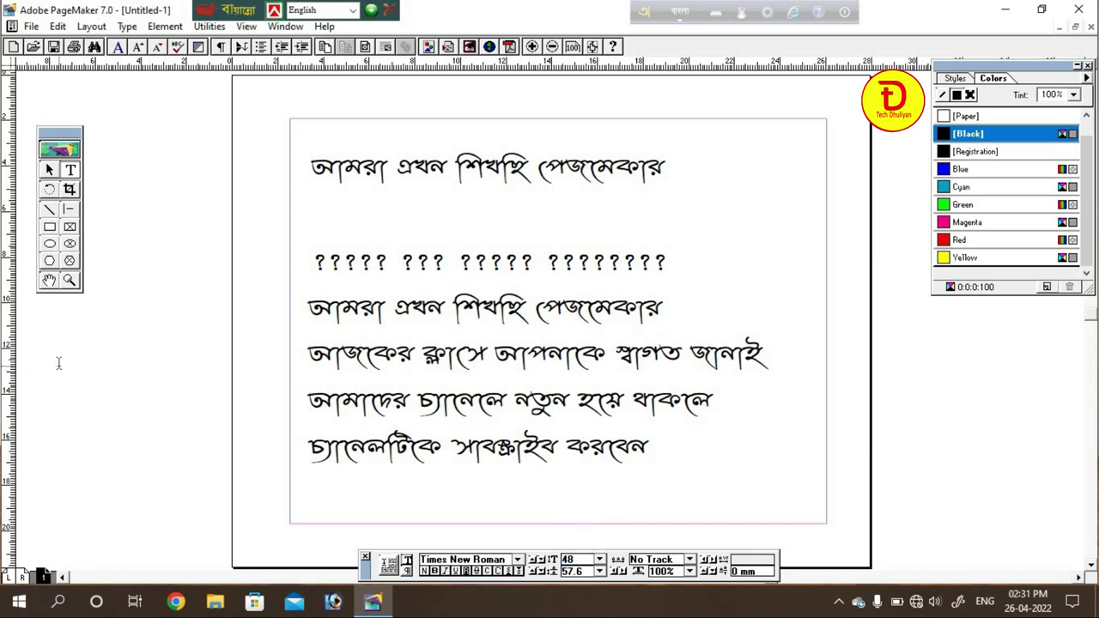
Step: Set the font of the new pasteboard text to Prosenjit Side Bar
click(517, 559)
scroll(513, 524, down, 2)
scroll(513, 524, up, 4)
scroll(507, 525, up, 5)
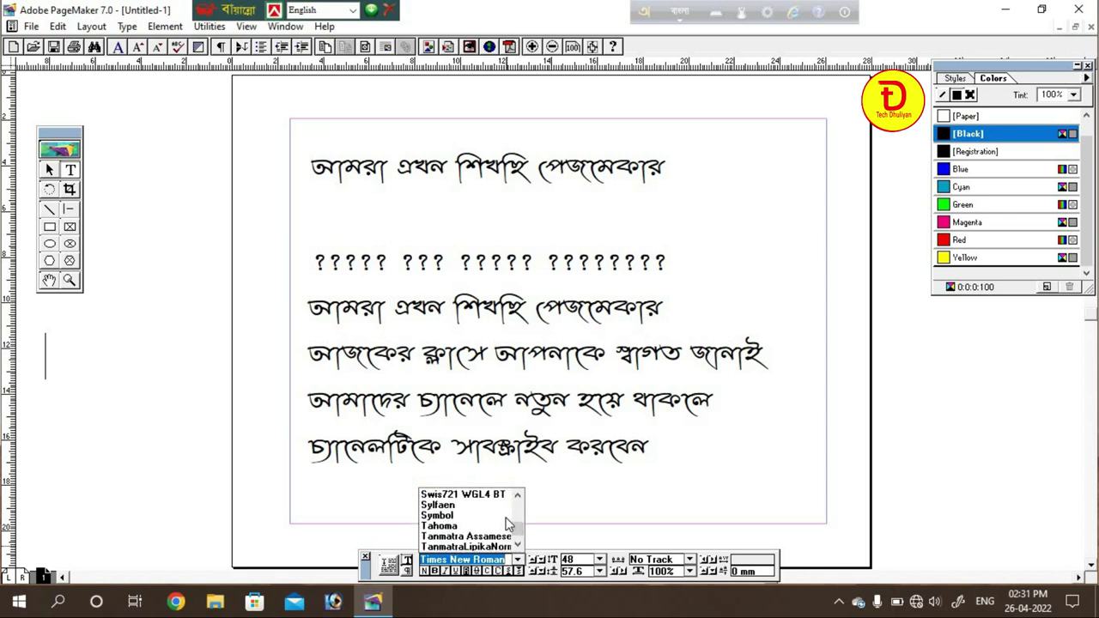
scroll(500, 518, up, 4)
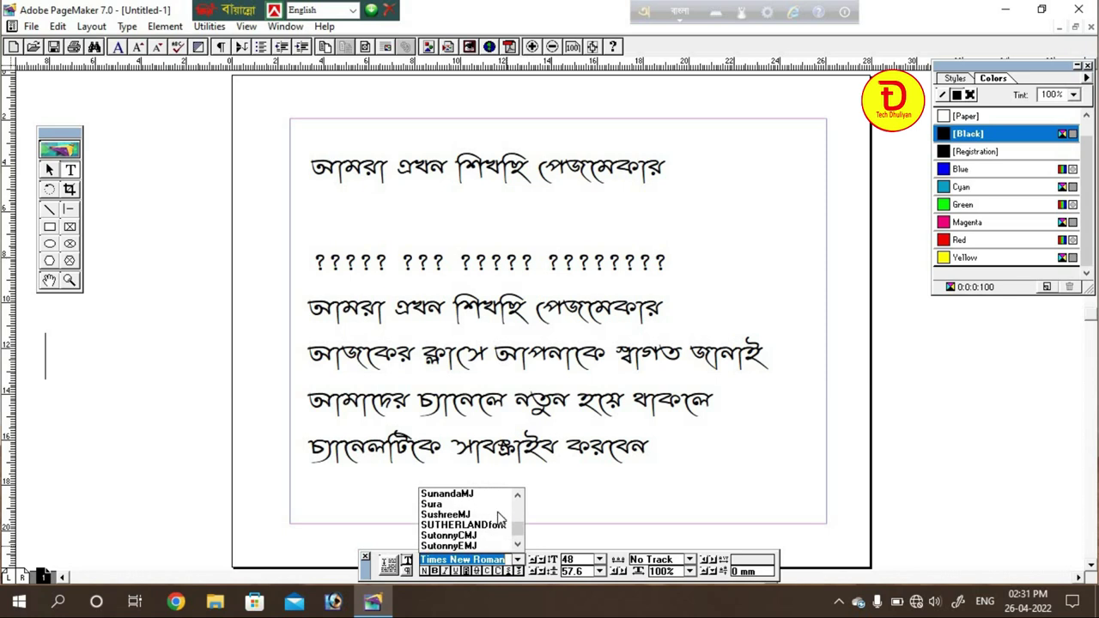
scroll(500, 518, up, 5)
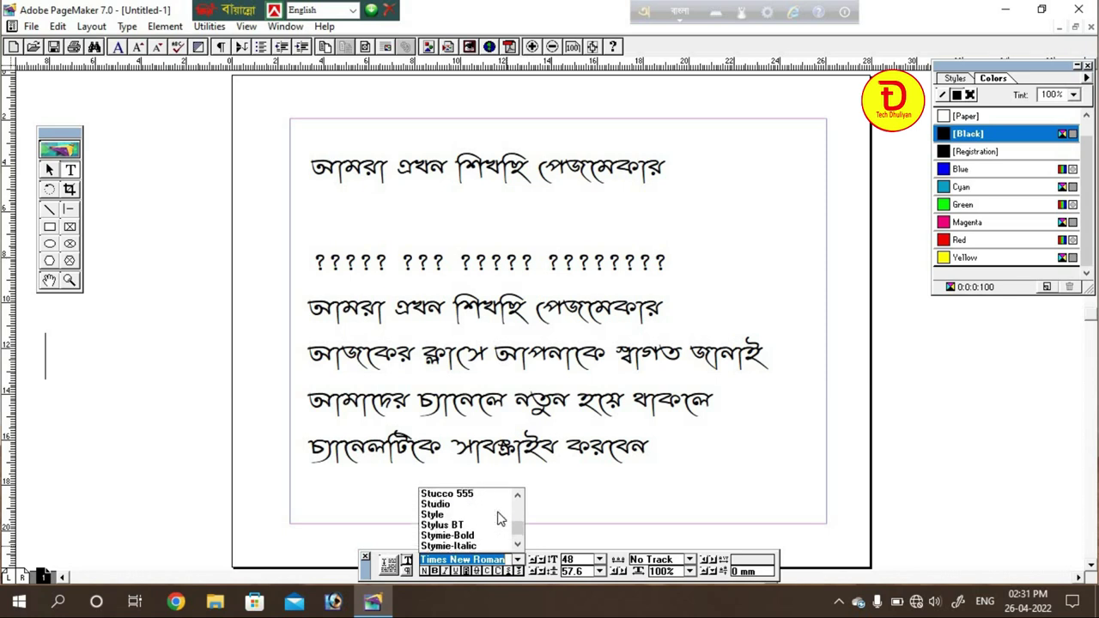
scroll(501, 519, up, 5)
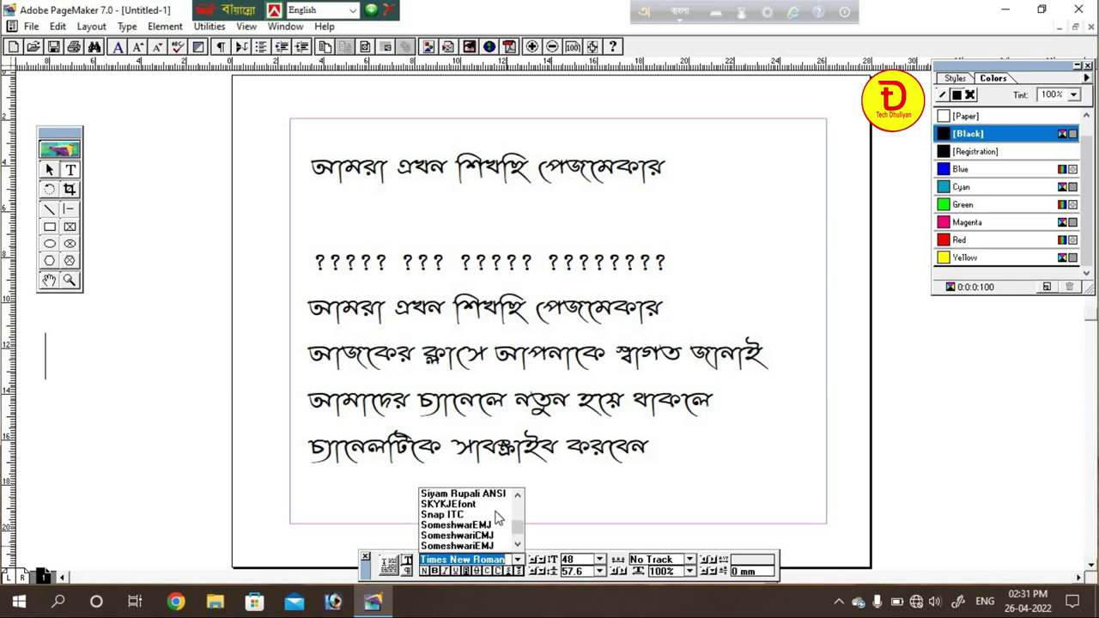
scroll(496, 518, up, 6)
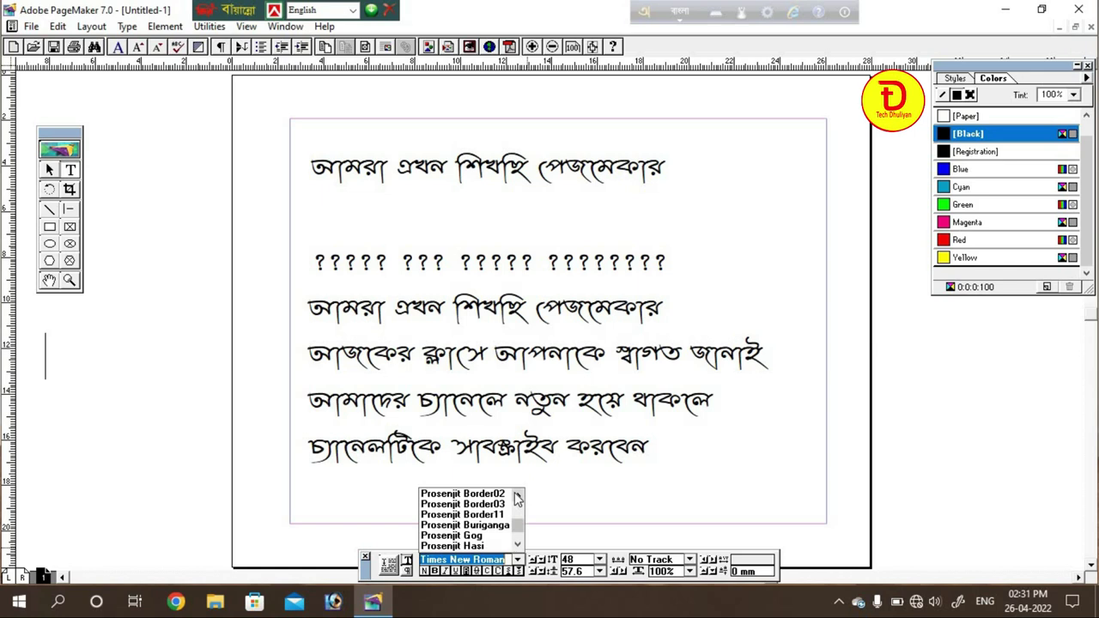
scroll(474, 526, down, 5)
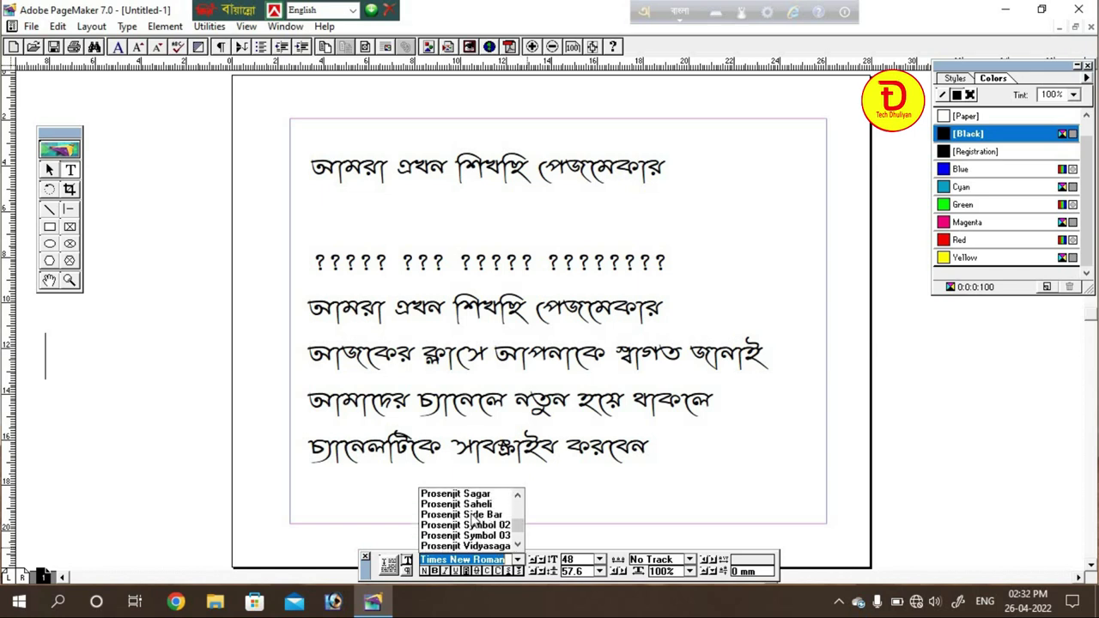
click(471, 515)
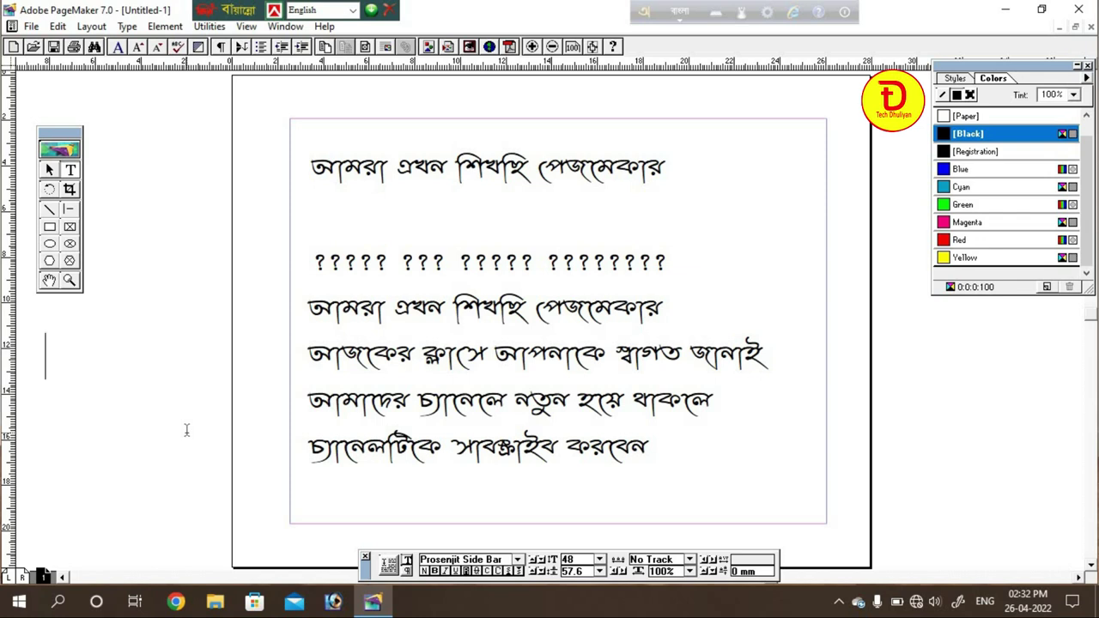
Step: Switch the Avro keyboard to English and enter a row of sample ornament characters in the pasteboard text block
key(F12)
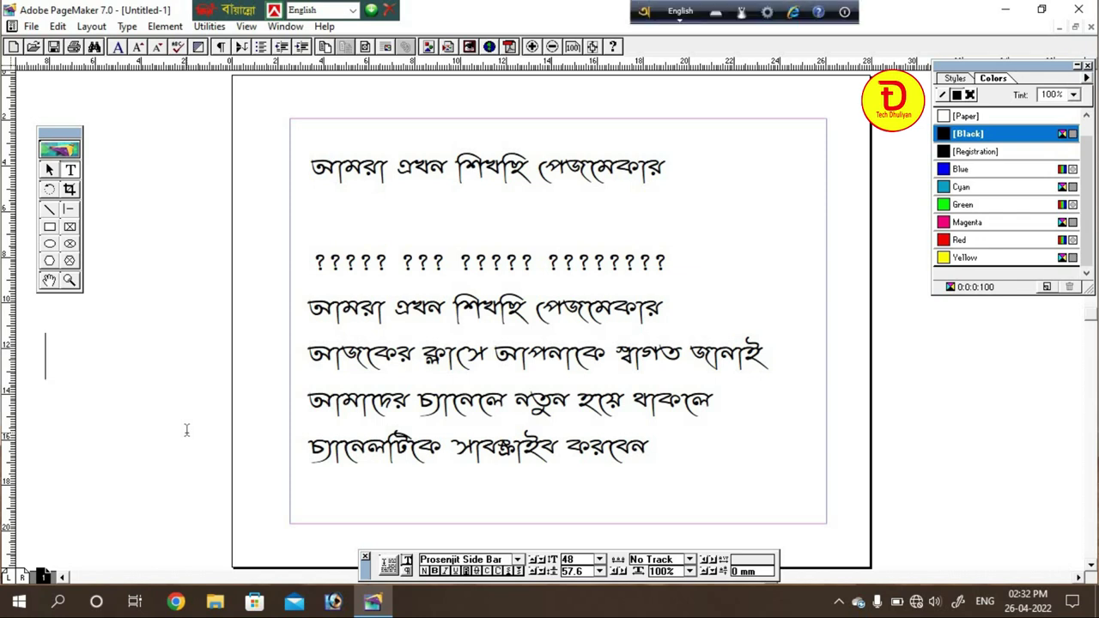
click(55, 343)
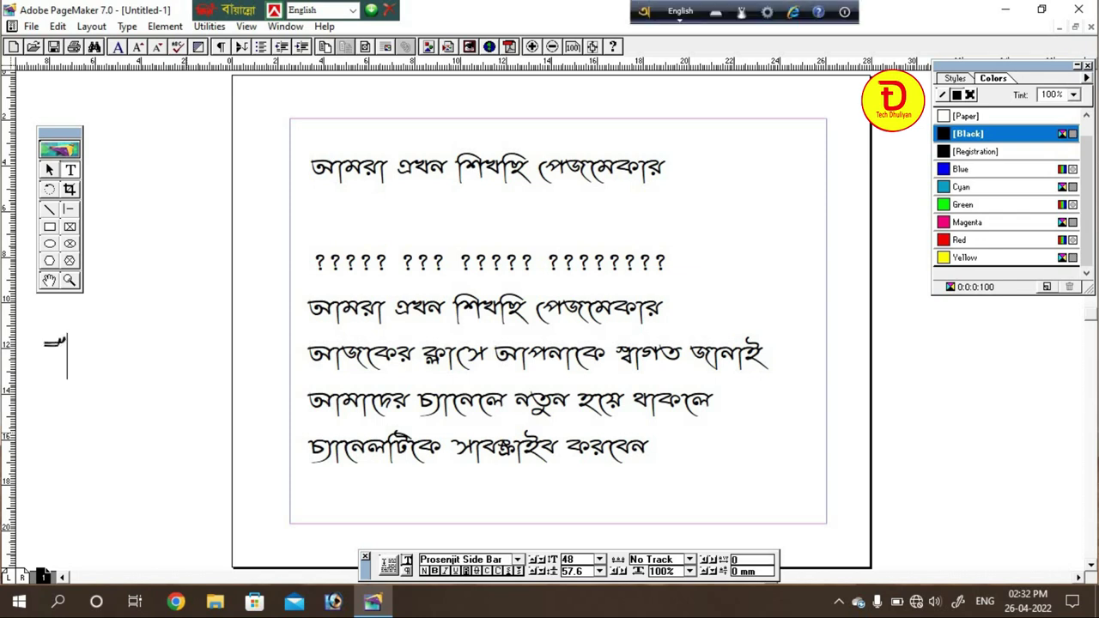
text(Avgiv GLb wkLwQ)
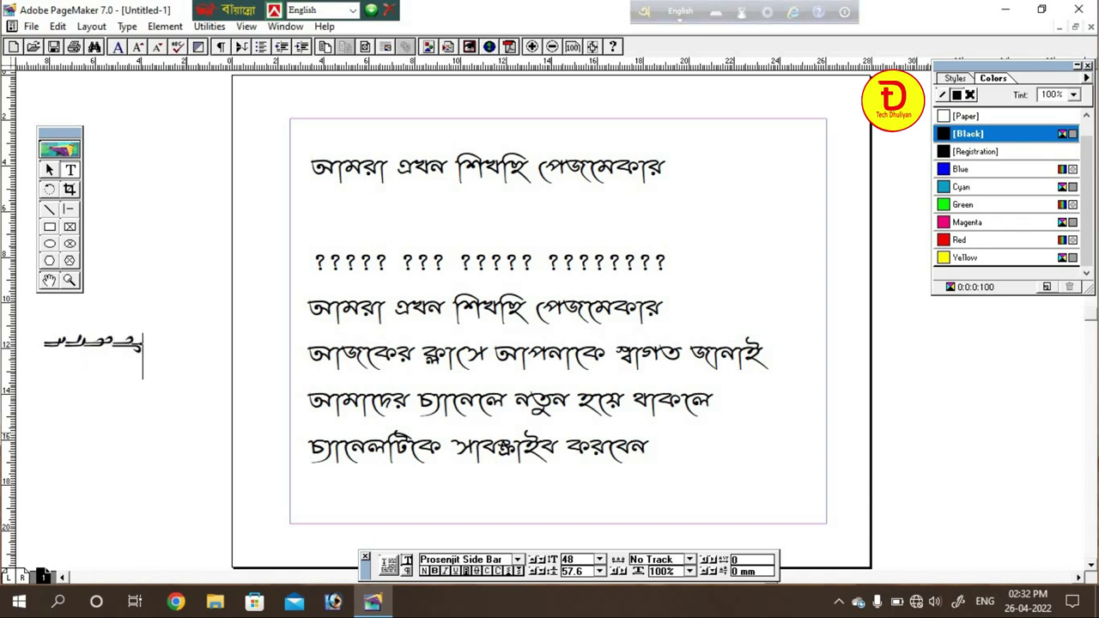
text( †c)
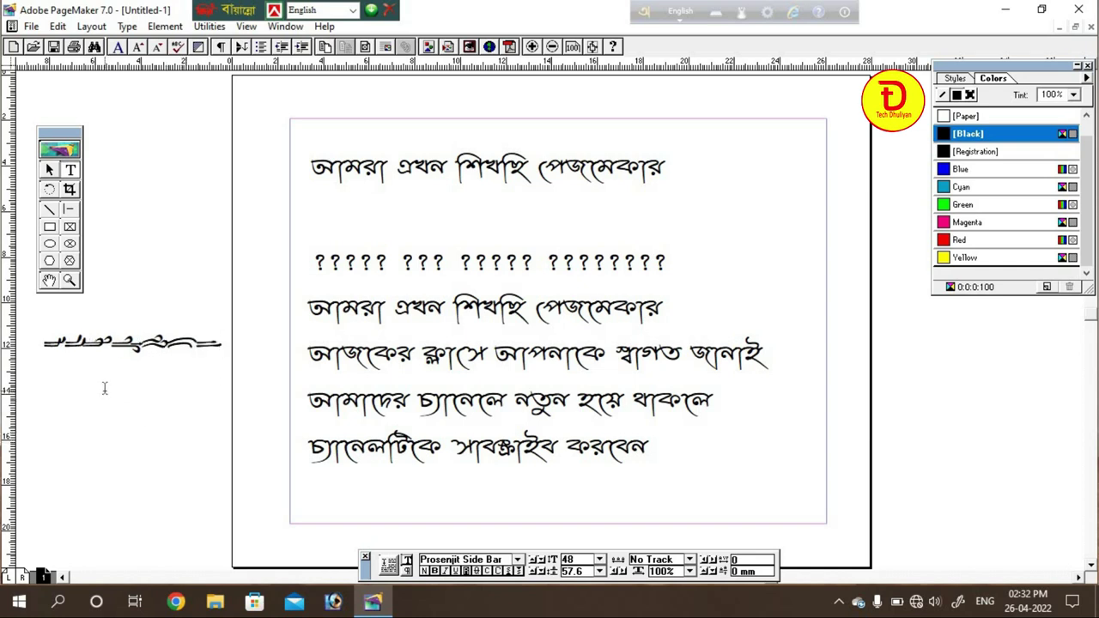
Step: Copy the third ornament from the pasteboard row and paste it after "আমরা" in the line below the question marks
drag(86, 344, 111, 344)
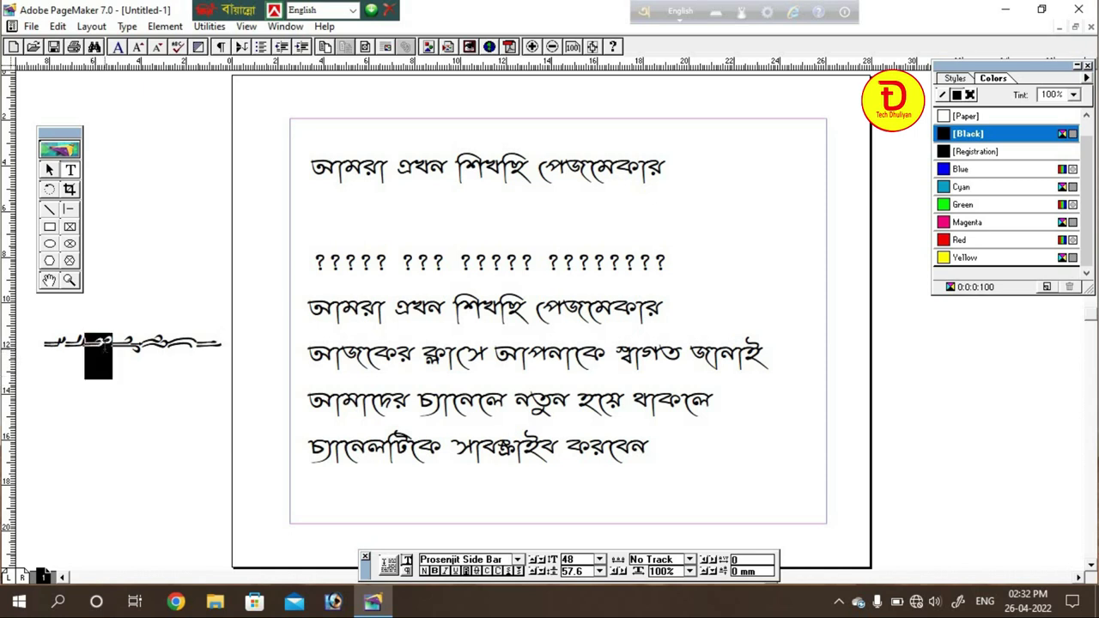
right_click(101, 363)
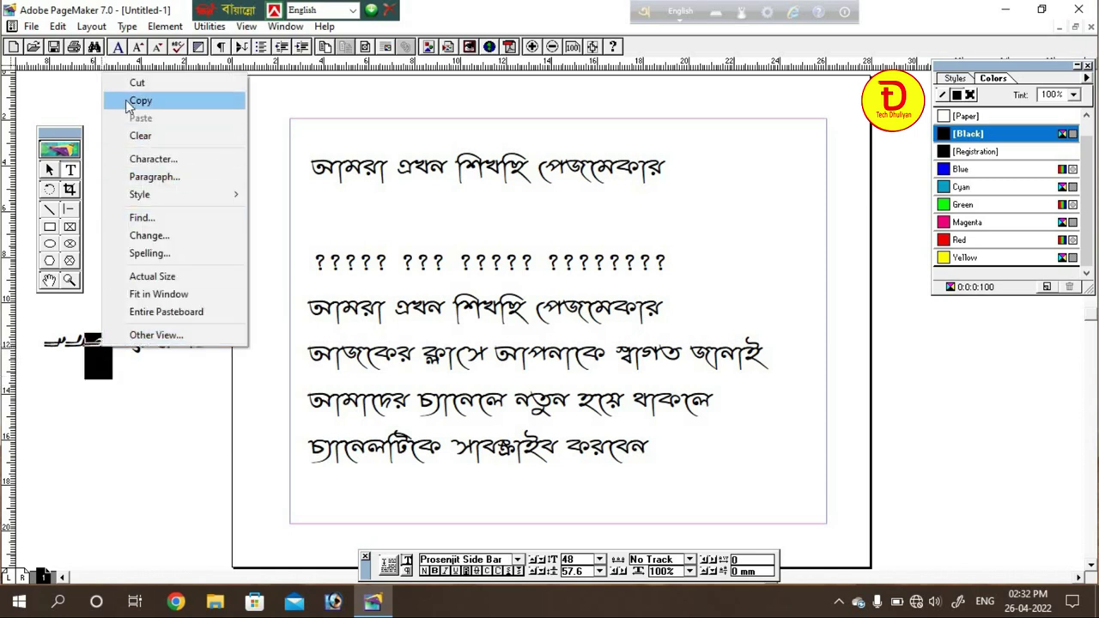
click(141, 101)
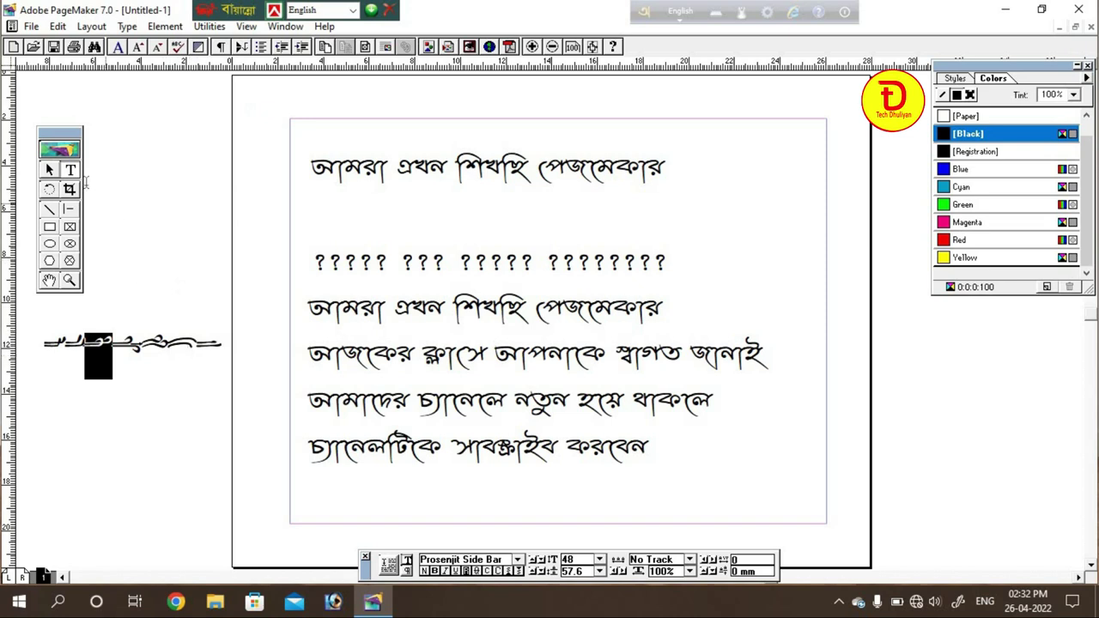
click(72, 171)
click(448, 307)
click(387, 309)
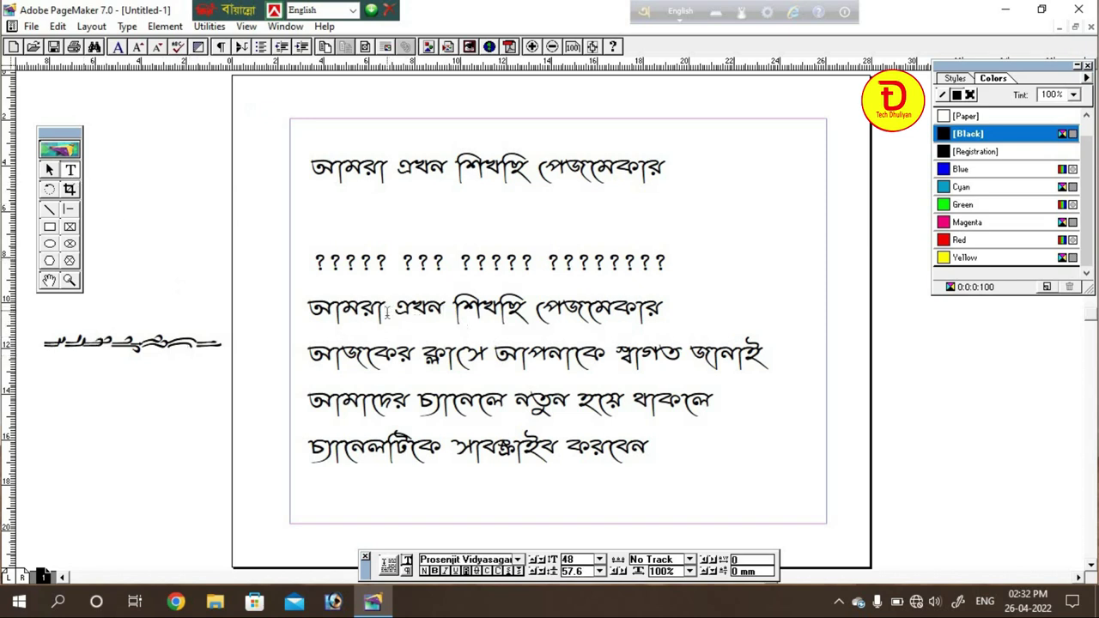
text(~)
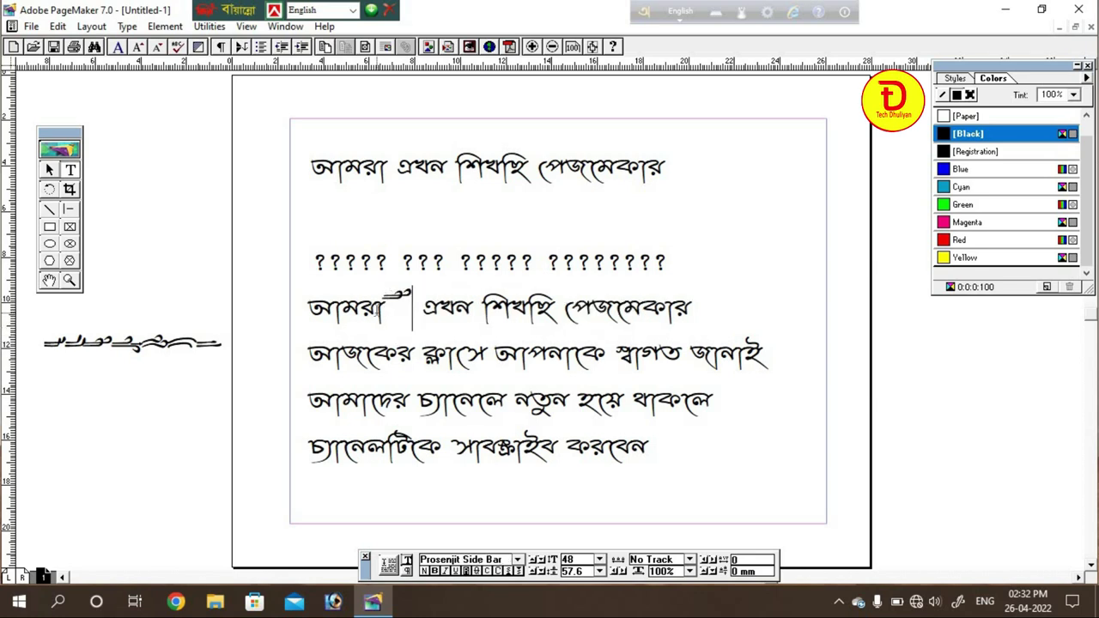
click(361, 309)
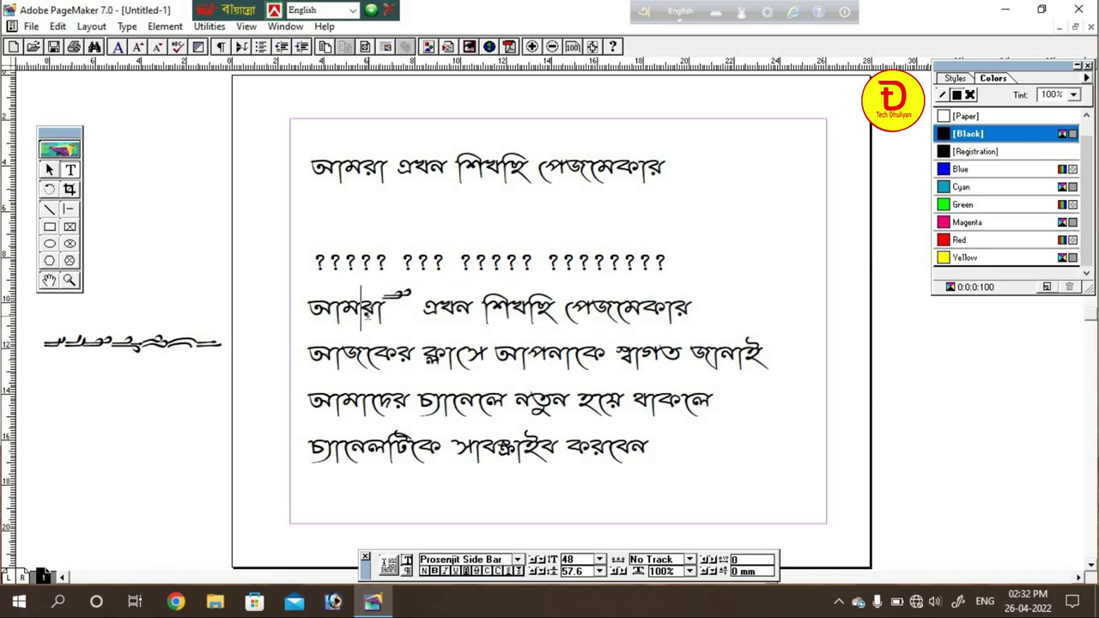
click(410, 302)
double_click(403, 302)
click(395, 309)
double_click(397, 301)
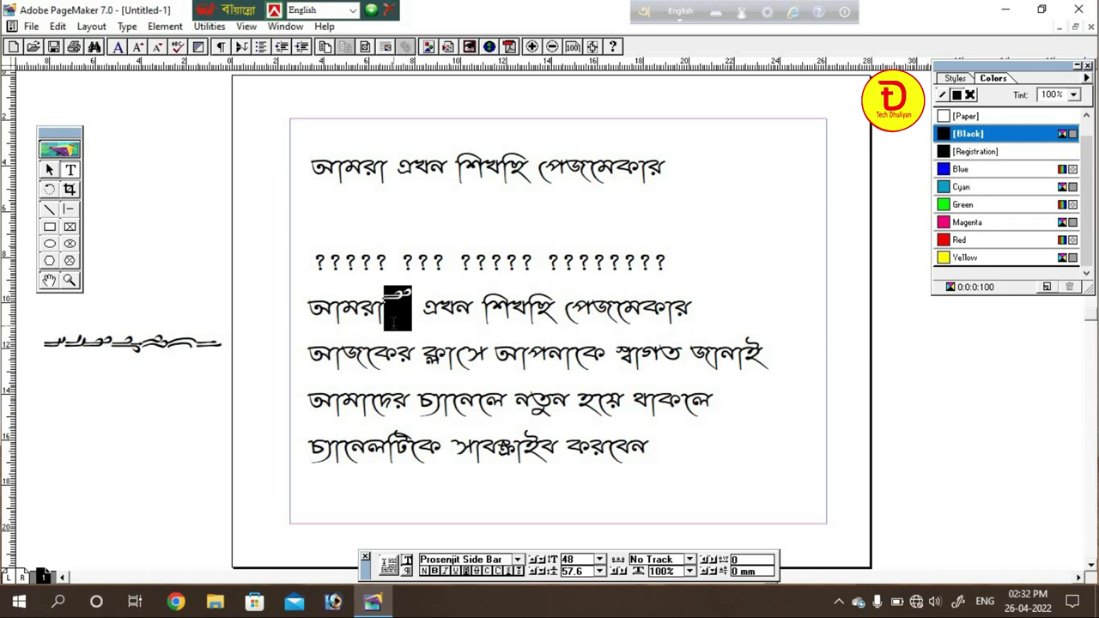
click(394, 322)
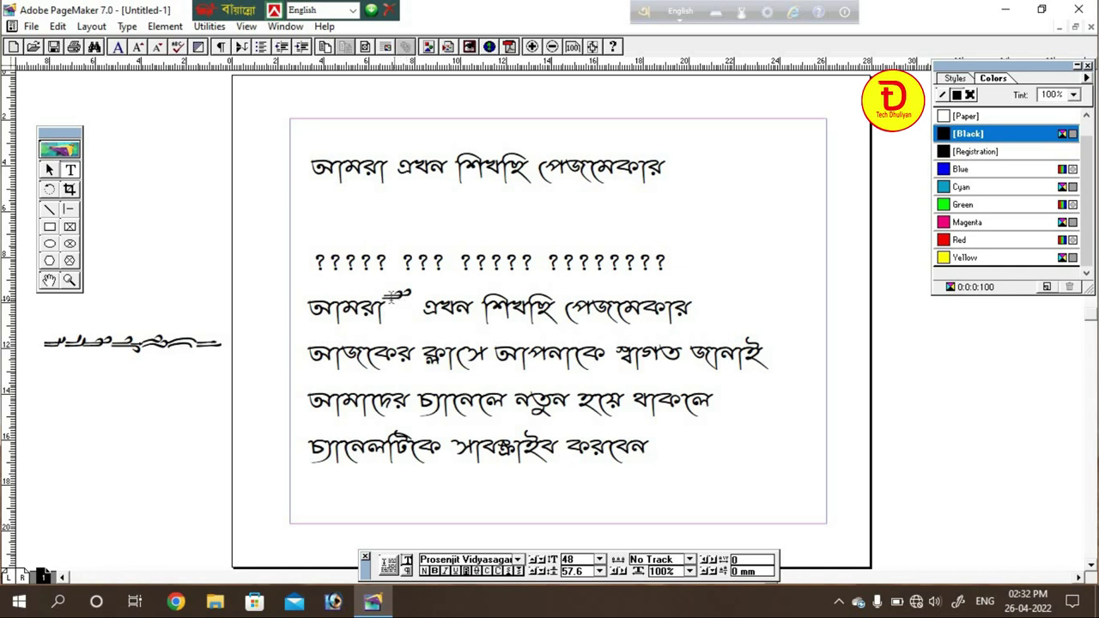
Step: Lower the ornament after "আমরা" to meet the word by setting its baseline shift to -3 mm
double_click(398, 294)
key(Up)
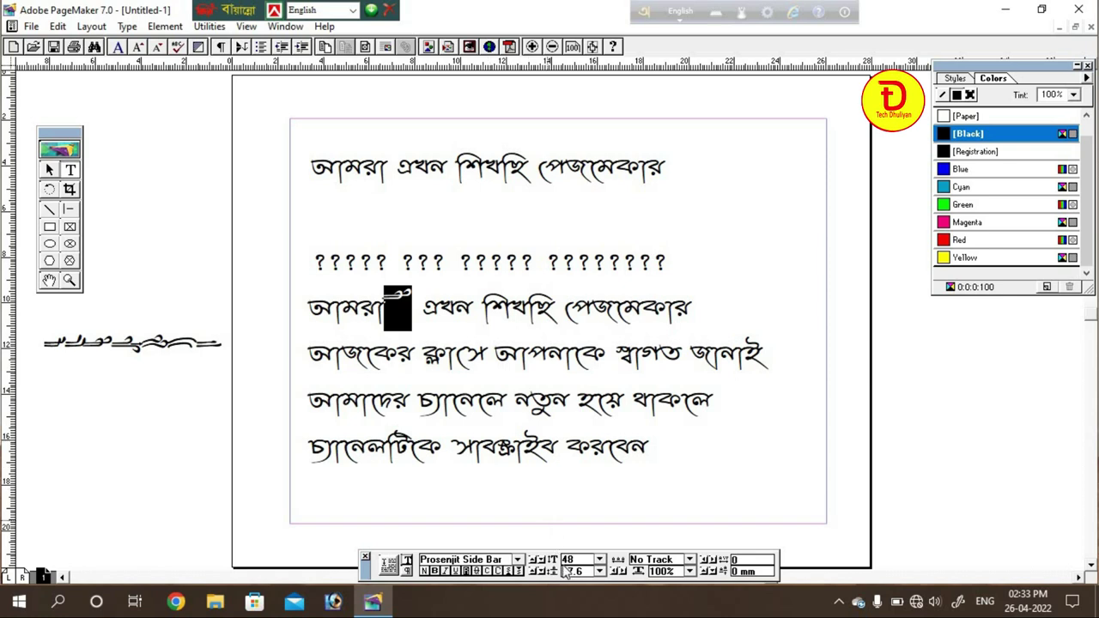
drag(562, 579, 554, 543)
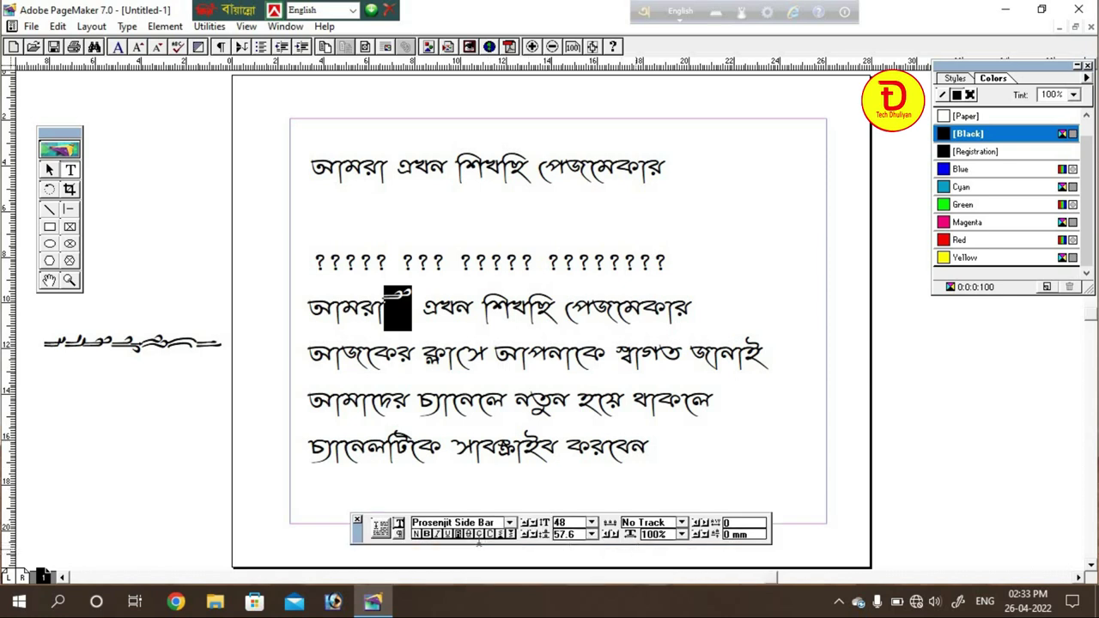
click(706, 535)
click(706, 535)
click(706, 535)
click(403, 308)
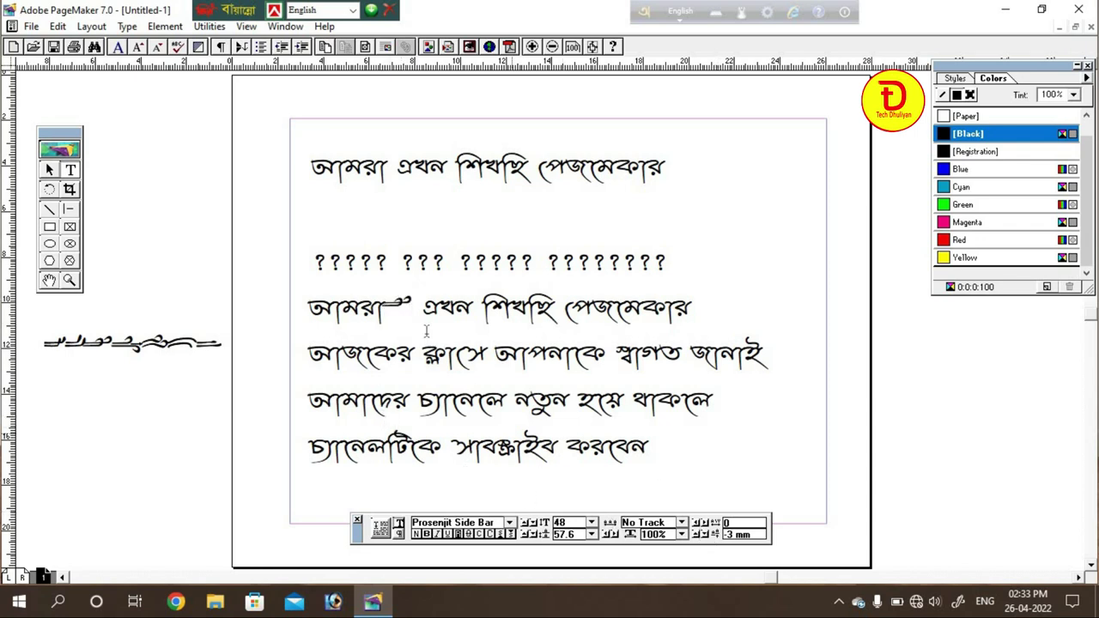
Step: Copy the lowered ornament and paste it after "এখন", "শিখছি" and "পেজমেকার" in the same line
drag(384, 309, 412, 308)
click(472, 309)
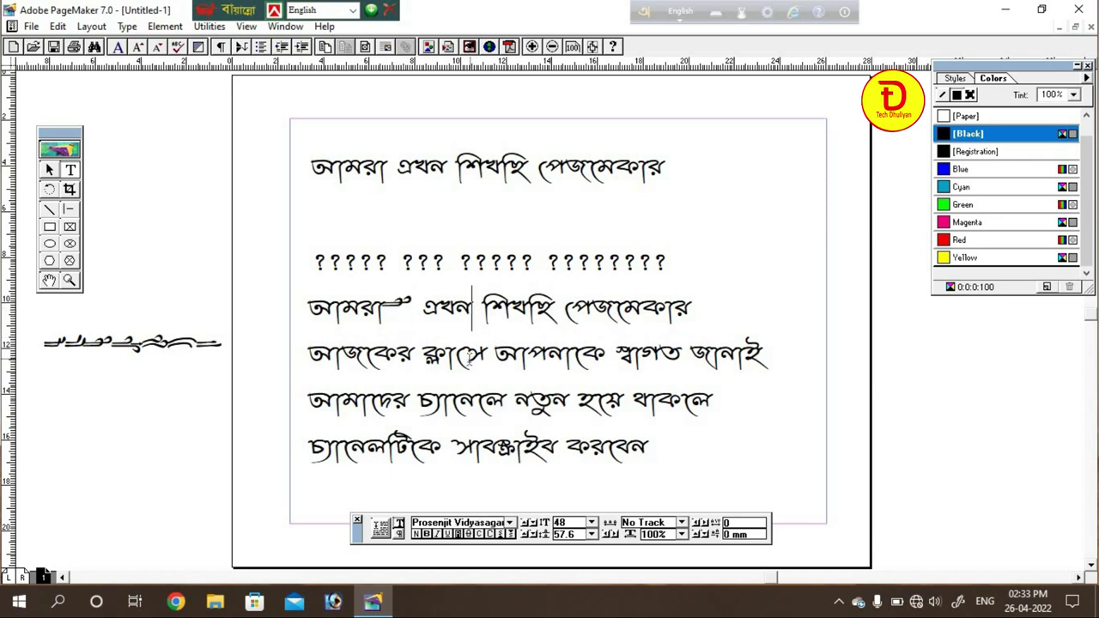
key(ctrl+v)
click(589, 310)
click(583, 311)
key(ctrl+v)
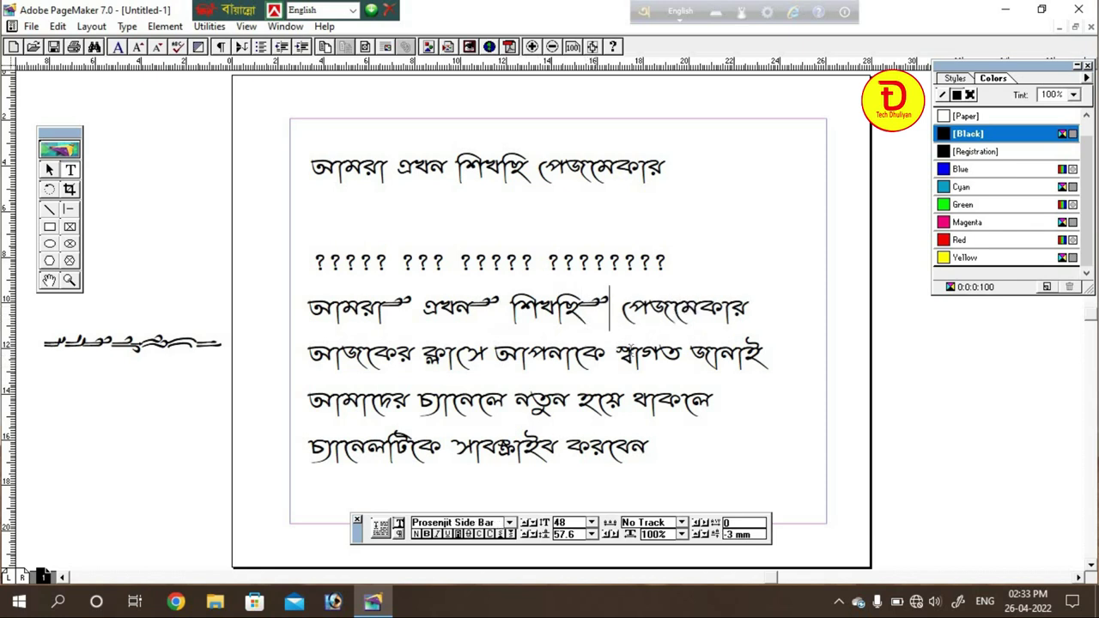
click(751, 311)
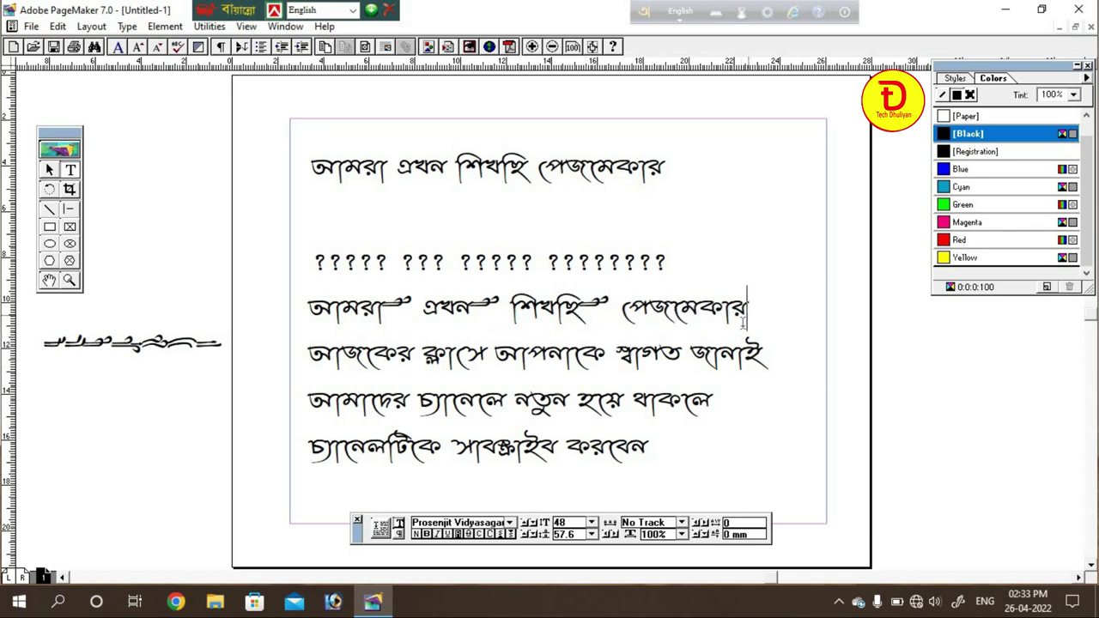
key(ctrl+v)
Step: Paste the ornament after each word of the sentence "আজকের ক্লাসে আপনাকে স্বাগত জানাই"
click(421, 359)
key(Left)
key(ctrl+v)
click(512, 365)
key(ctrl+v)
click(662, 364)
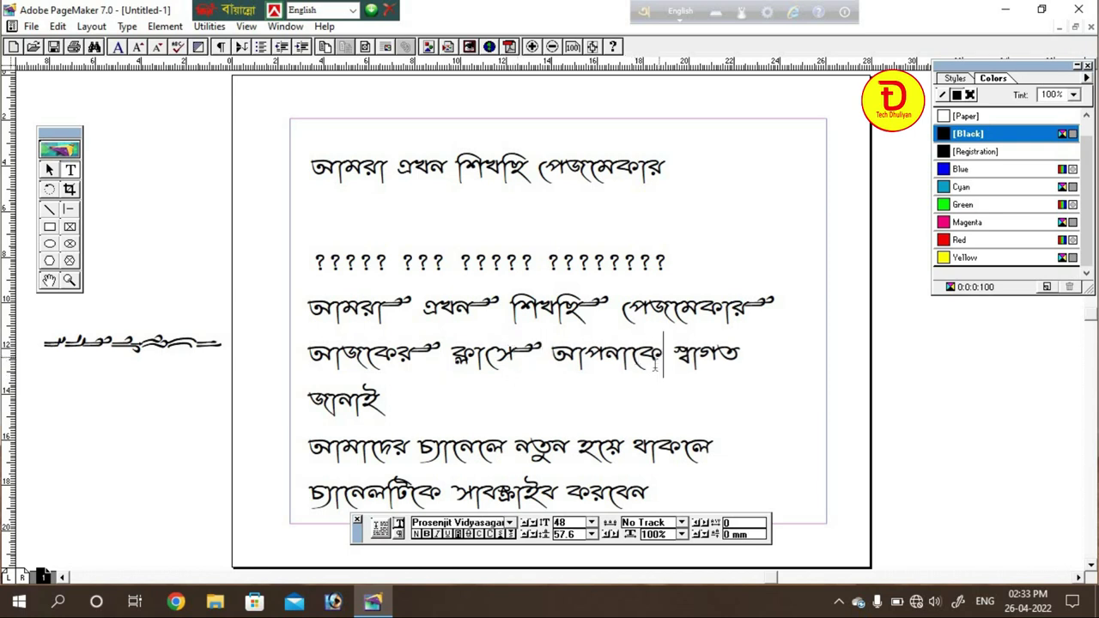
key(ctrl+v)
click(773, 361)
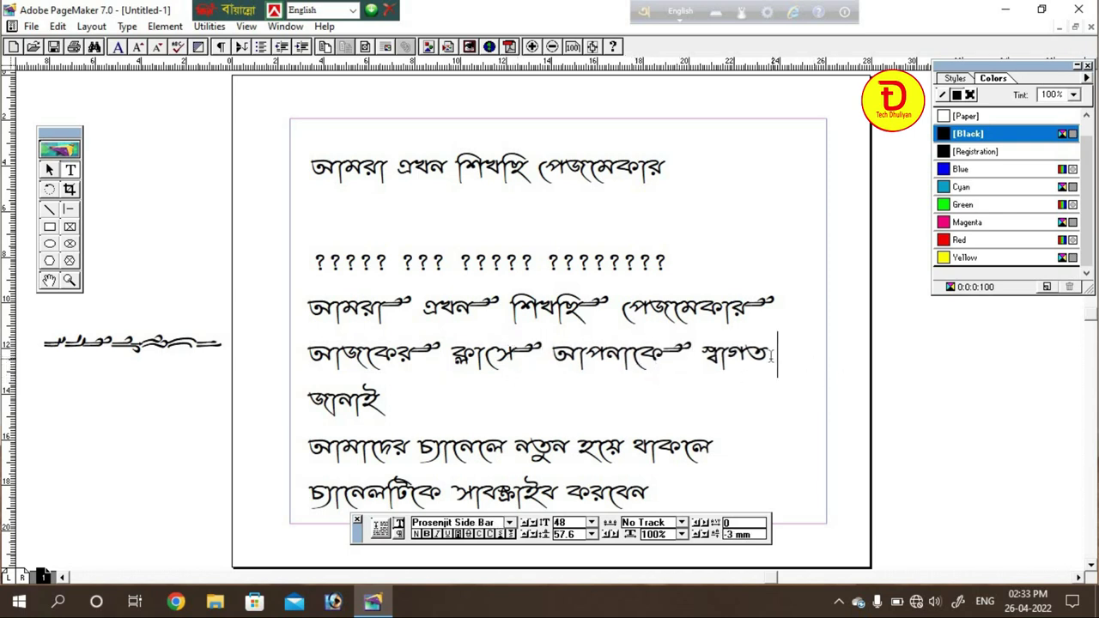
key(ctrl+v)
click(484, 401)
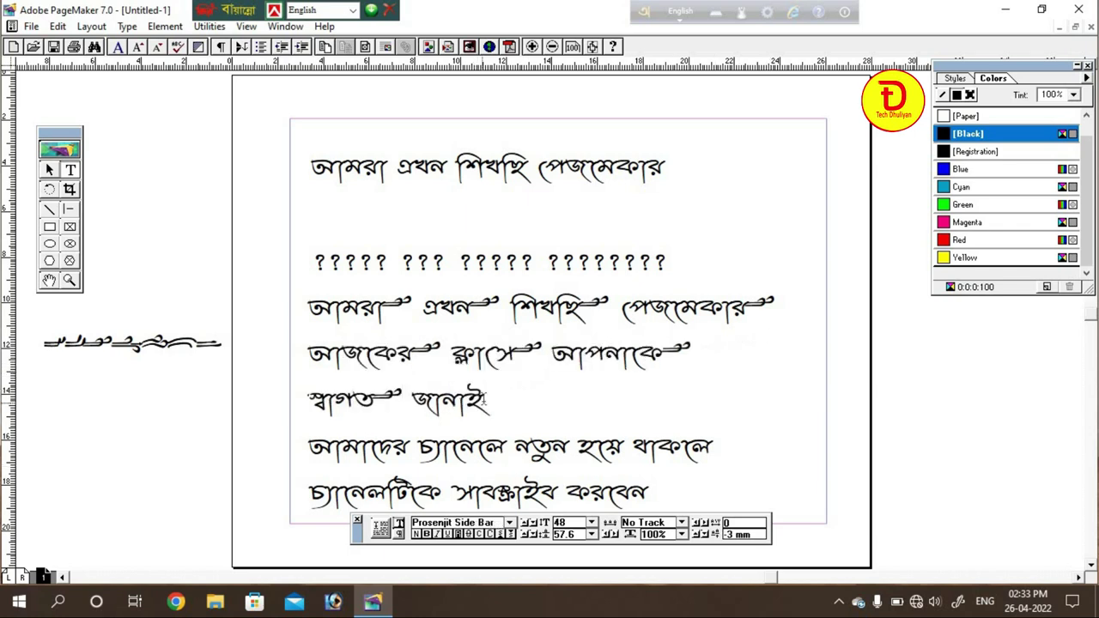
key(ctrl+v)
Step: Paste the ornament after "আমাদের", "চ্যানেলে", "নতুন" and "হয়ে" in the next sentence
click(409, 446)
key(ctrl+v)
click(533, 445)
key(ctrl+v)
click(625, 444)
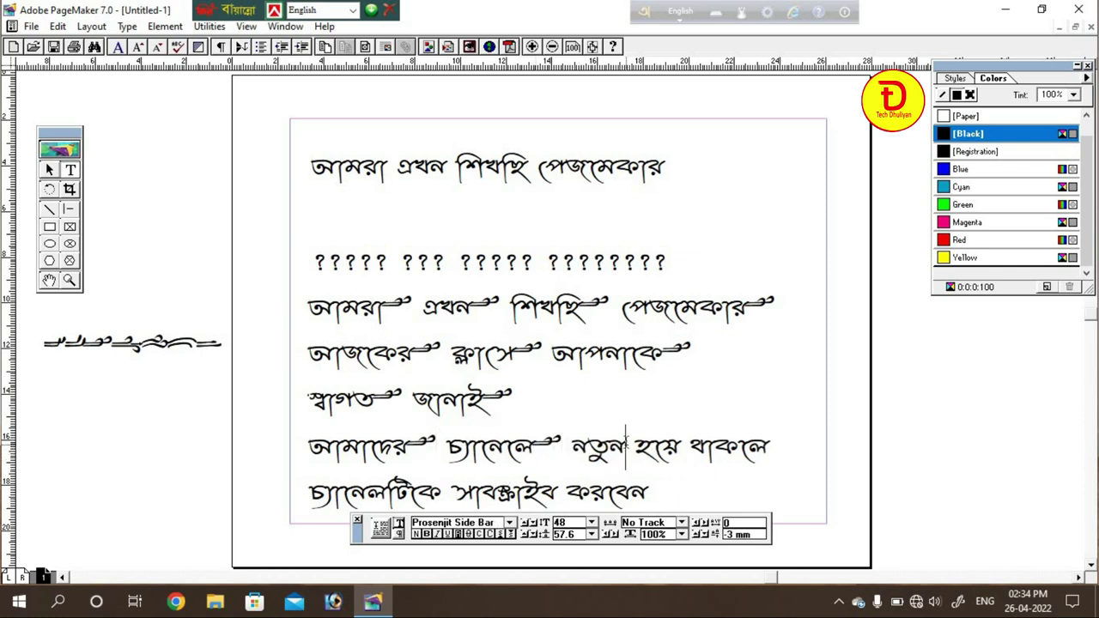
key(ctrl+v)
click(709, 446)
key(ctrl+v)
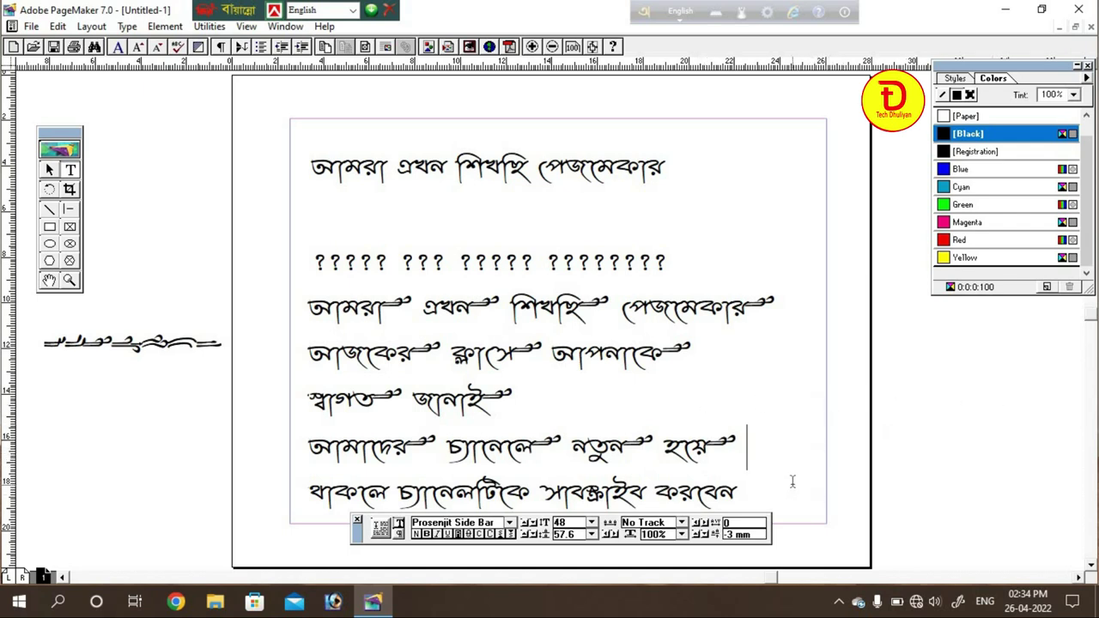
Step: Paste the ornament after "থাকলে", "চ্যানেলটিকে", "সাবস্ক্রাইব" and "করবেন" to finish decorating the last sentence
drag(824, 437, 822, 389)
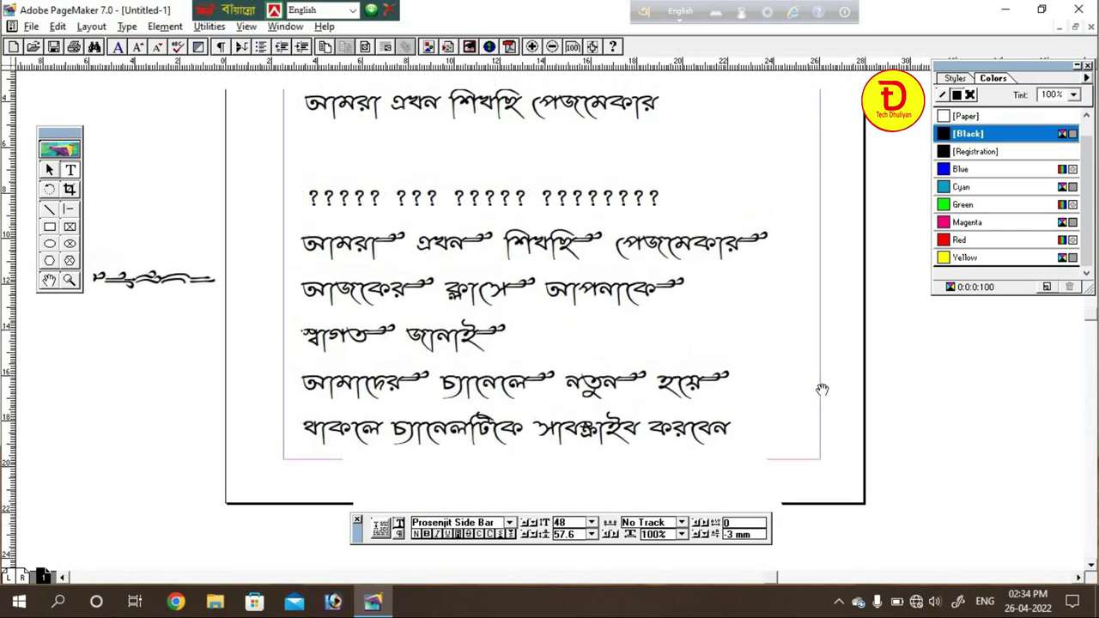
click(384, 429)
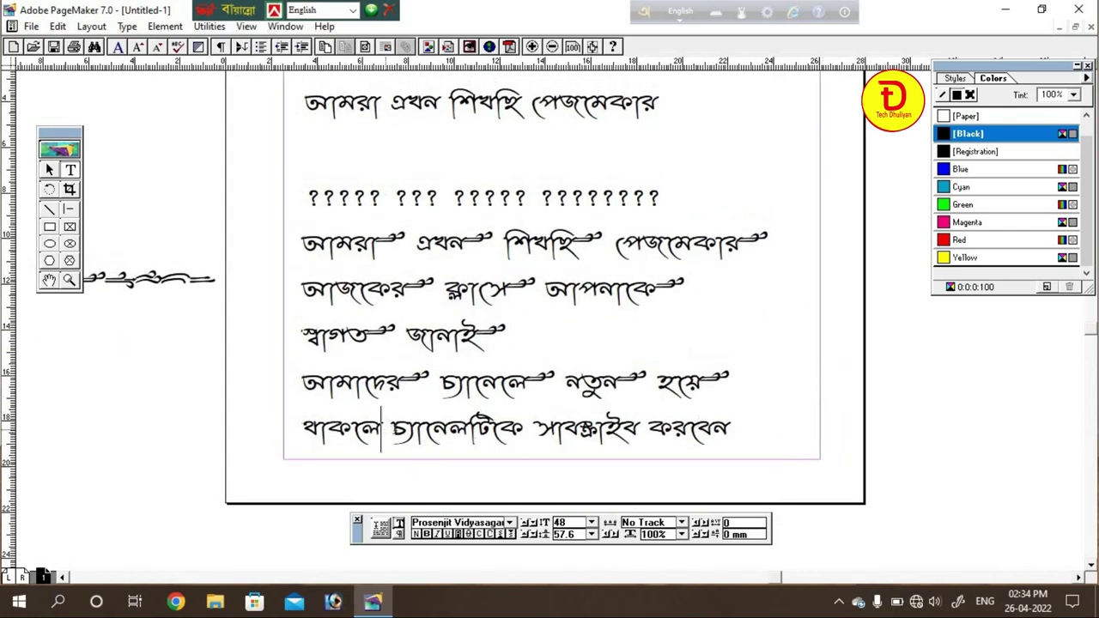
key(ctrl+v)
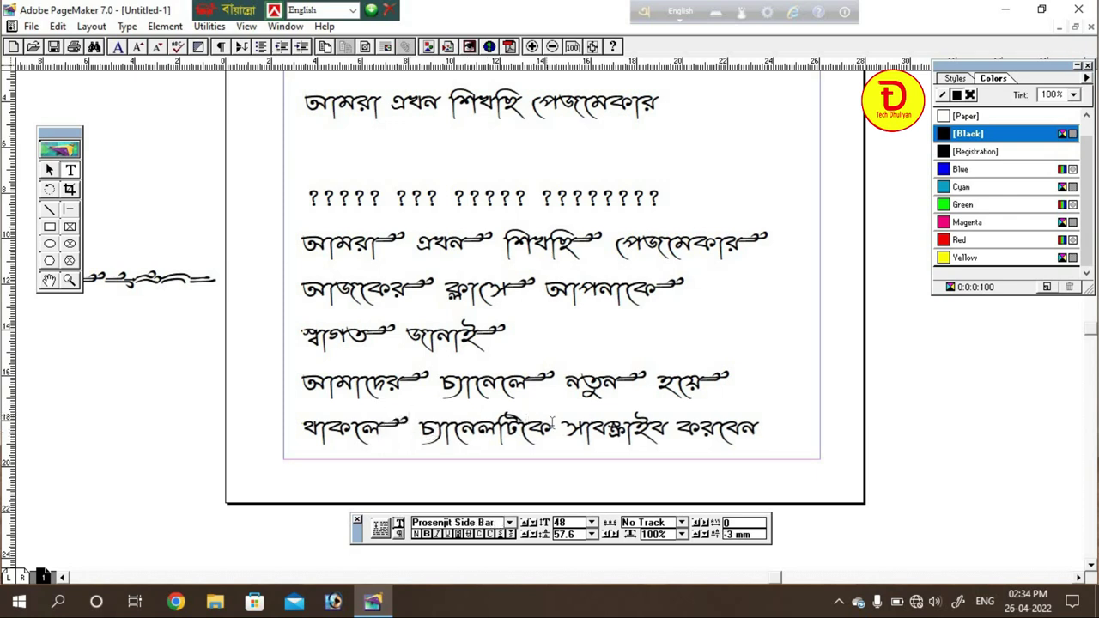
key(ctrl+v)
click(695, 429)
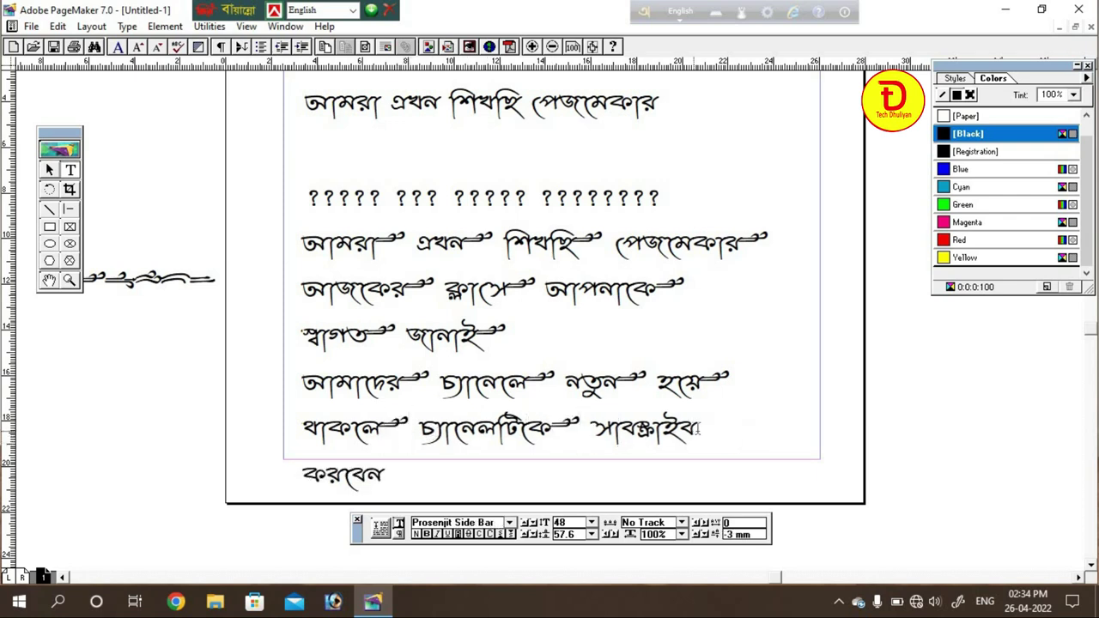
key(ctrl+v)
click(391, 477)
key(ctrl+v)
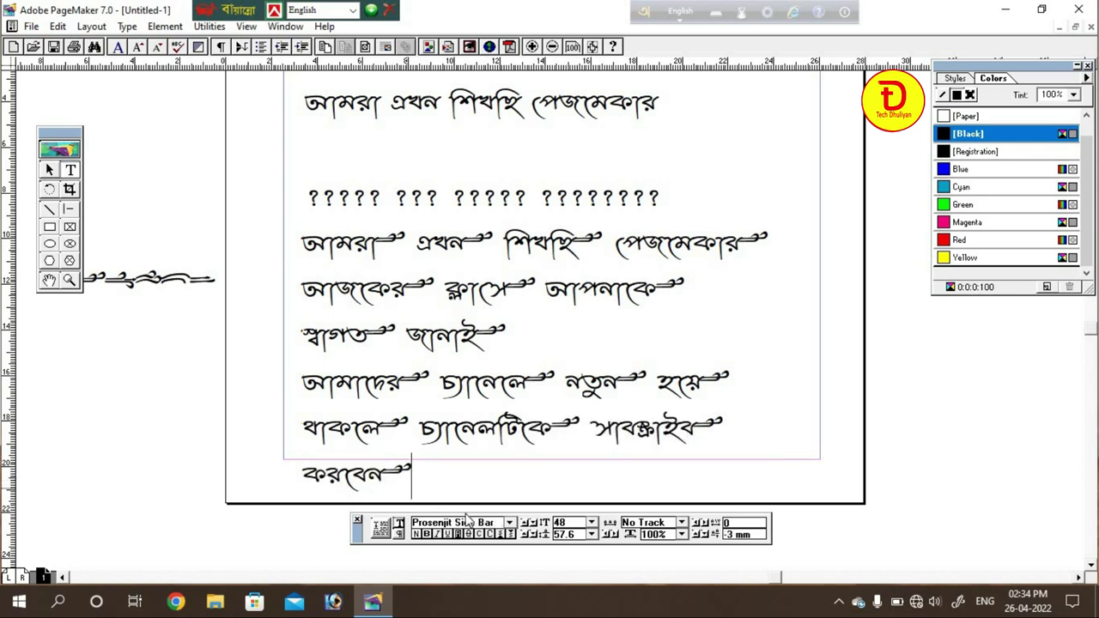
Step: Remove the line break before "আমাদের" so the last sentence continues directly after the ornament following "জানাই"
click(305, 385)
key(BackSpace)
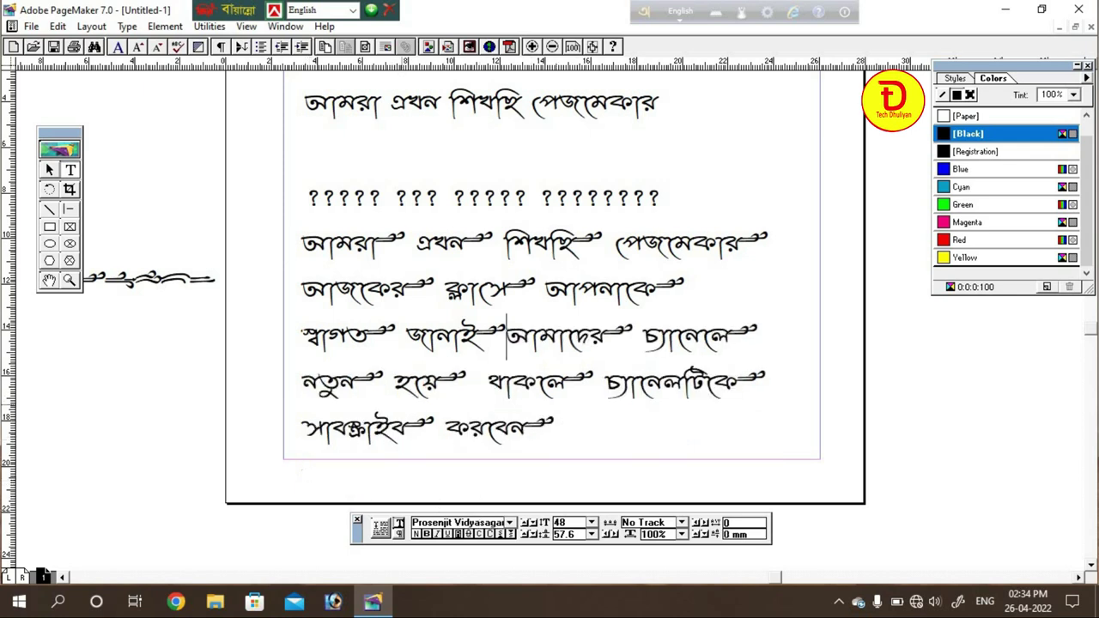